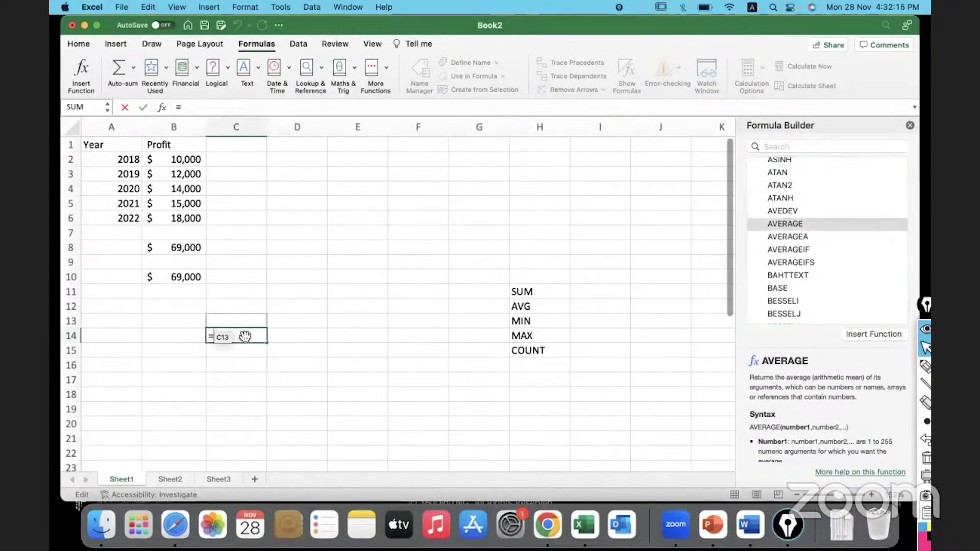
- Enter =AVERAGE(B2:B6) in B12 so it shows the $13,800 average profit
mouse_move(247, 332)
mouse_down()
mouse_move(202, 323)
mouse_move(236, 344)
mouse_up()
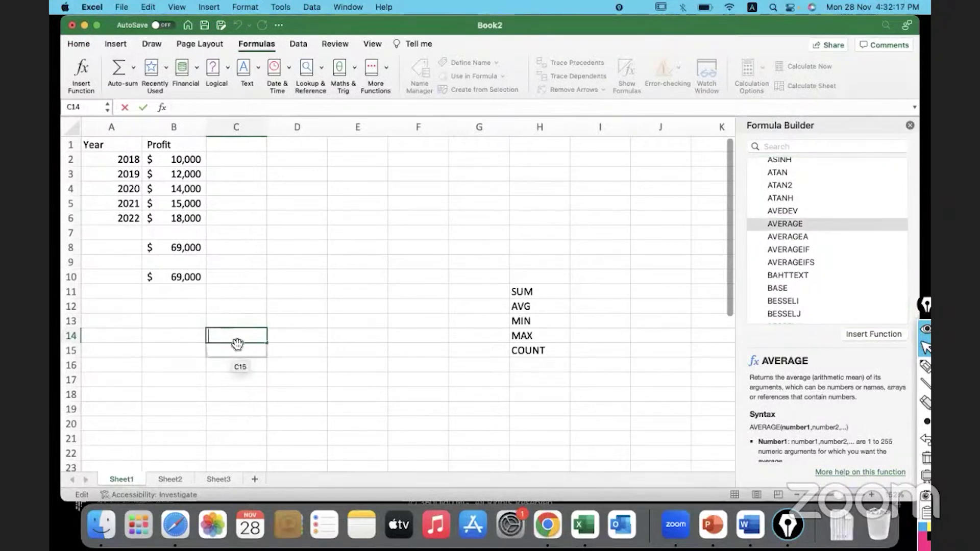
click(173, 310)
text(=)
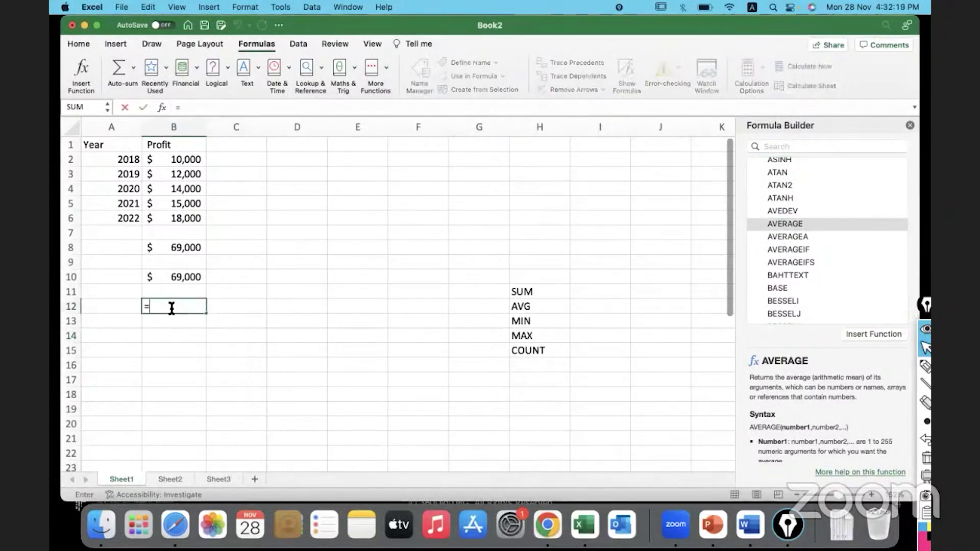
text(Av)
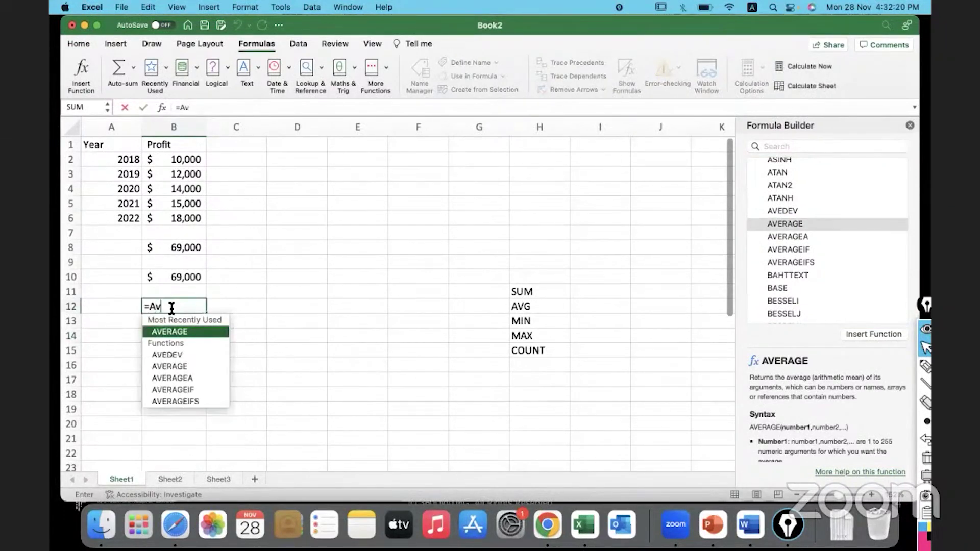
double_click(203, 332)
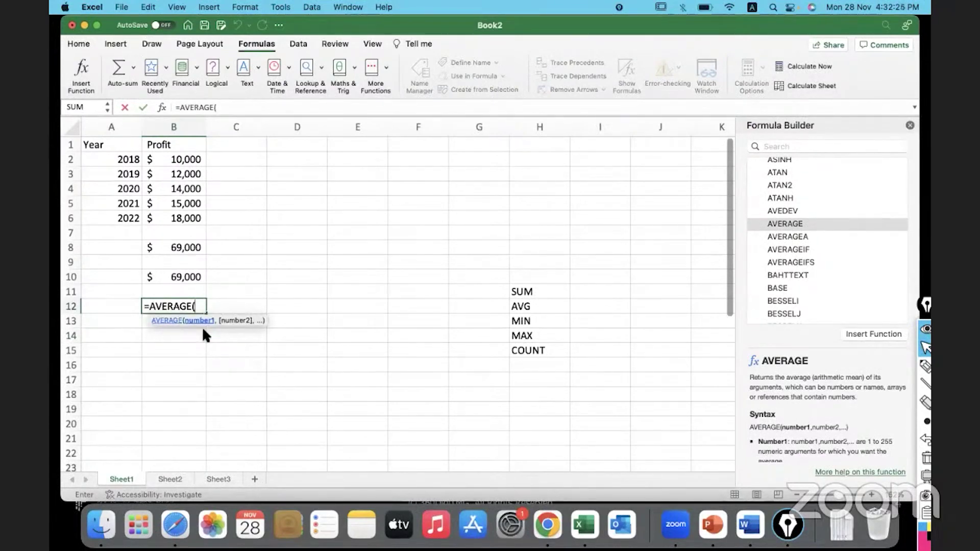
click(189, 164)
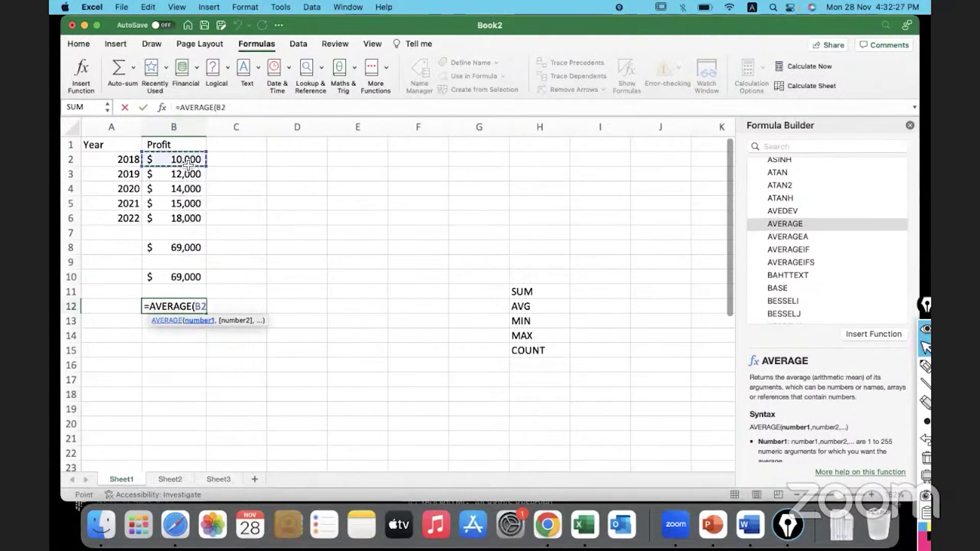
shift+click(189, 223)
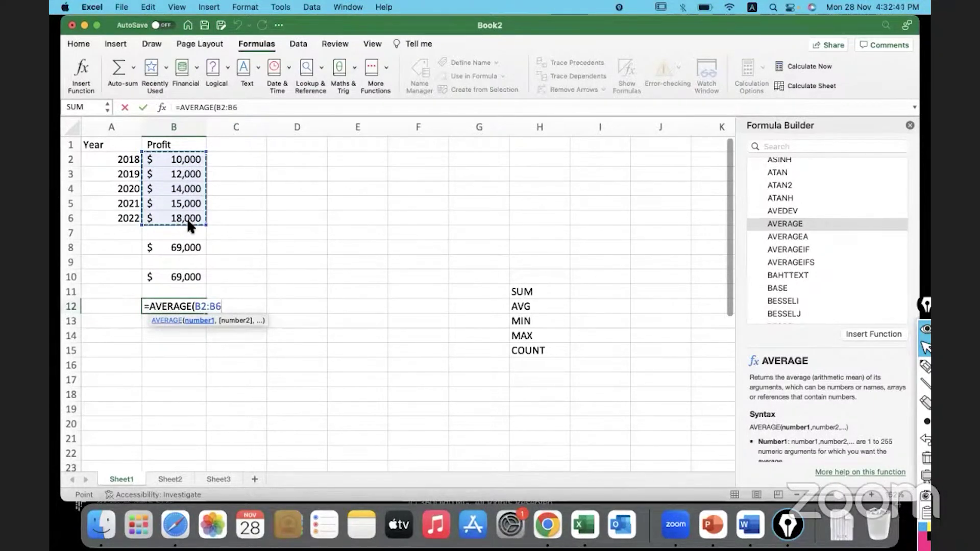
click(219, 305)
text())
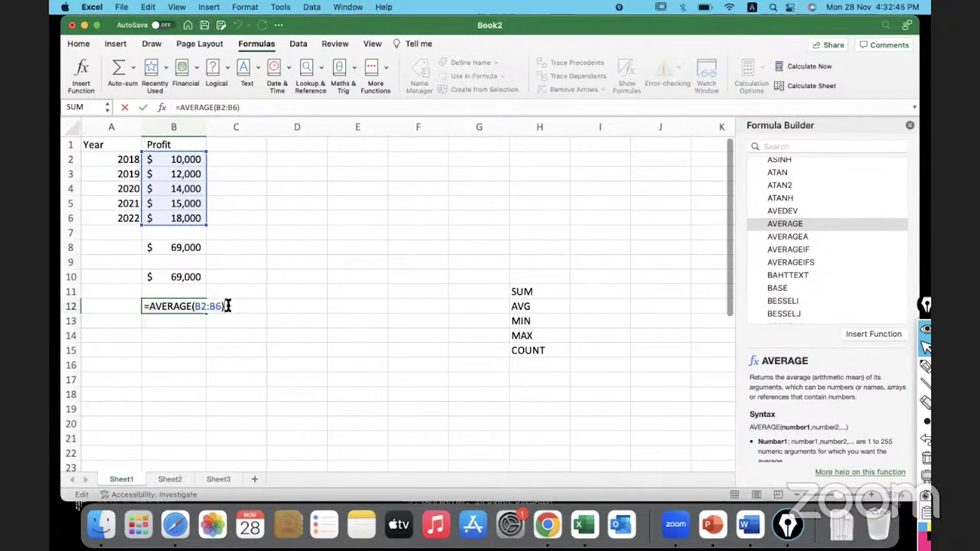
key(Return)
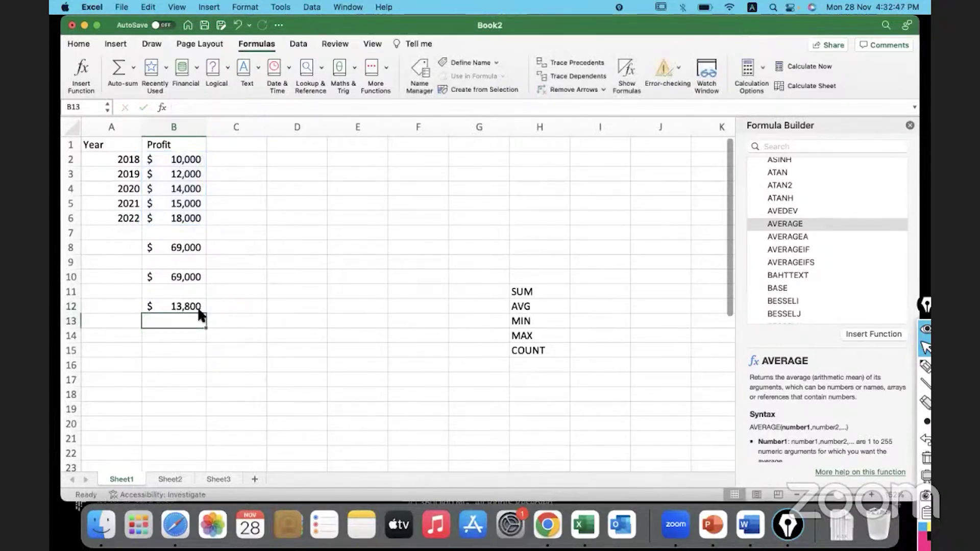
- Label A10 as SUM and place the AVERAGE label in A12
click(118, 282)
text(SU)
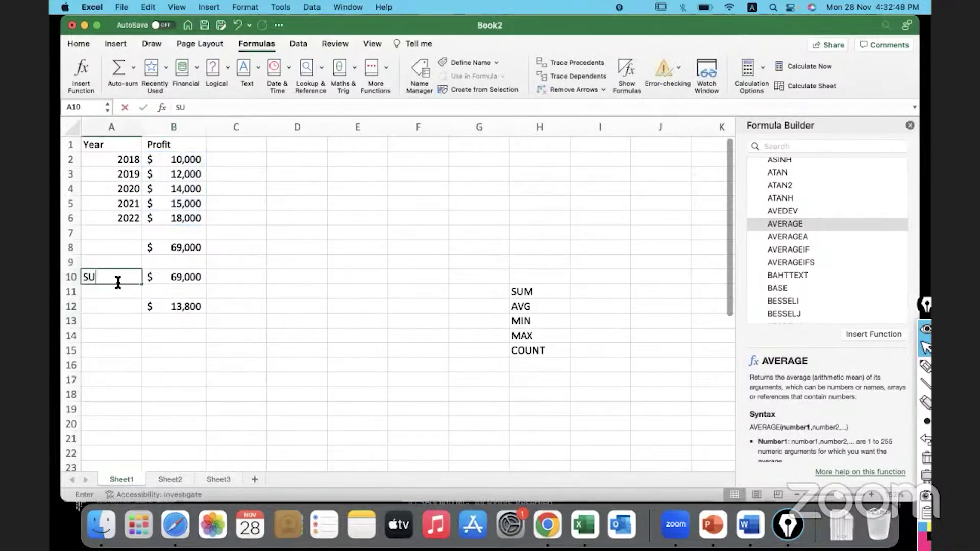
text(M)
key(Return)
text(AVE)
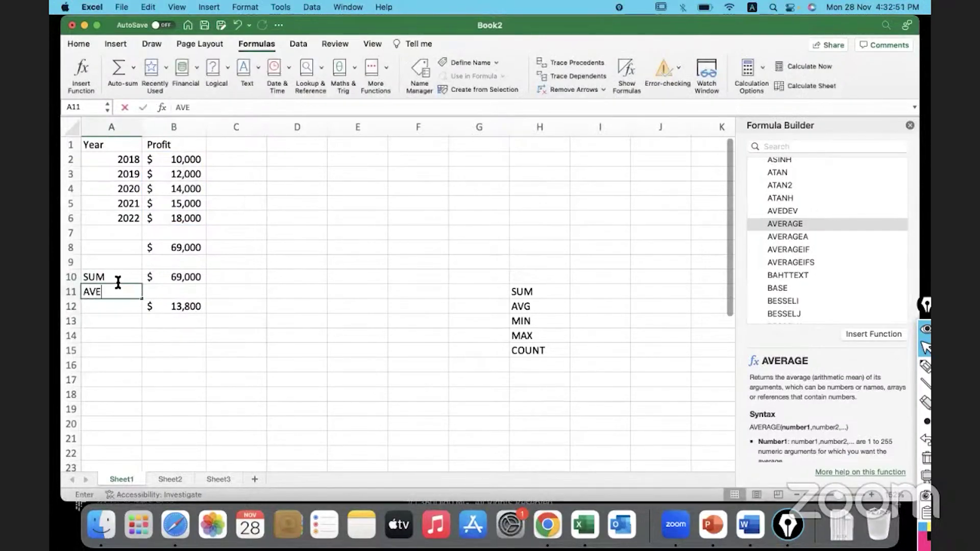
text(RAGE)
key(Return)
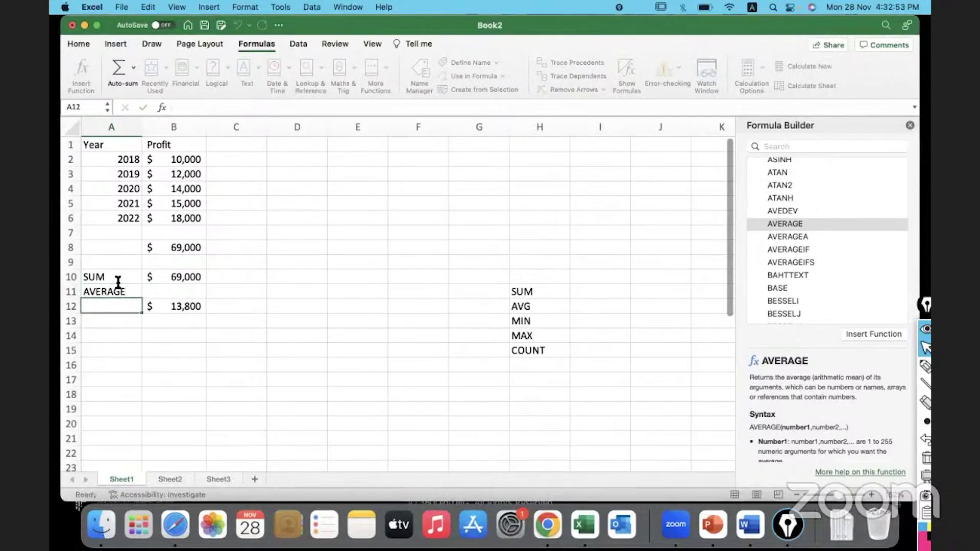
key(Up)
key(super+x)
key(Down)
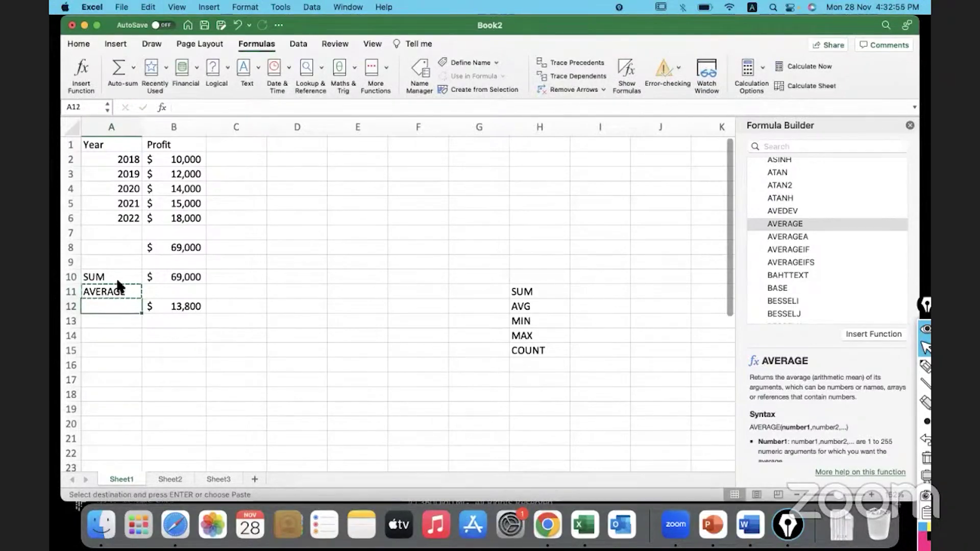
key(super+v)
- Label A14 as MINIMUM and begin a =mi formula in B14
key(Down)
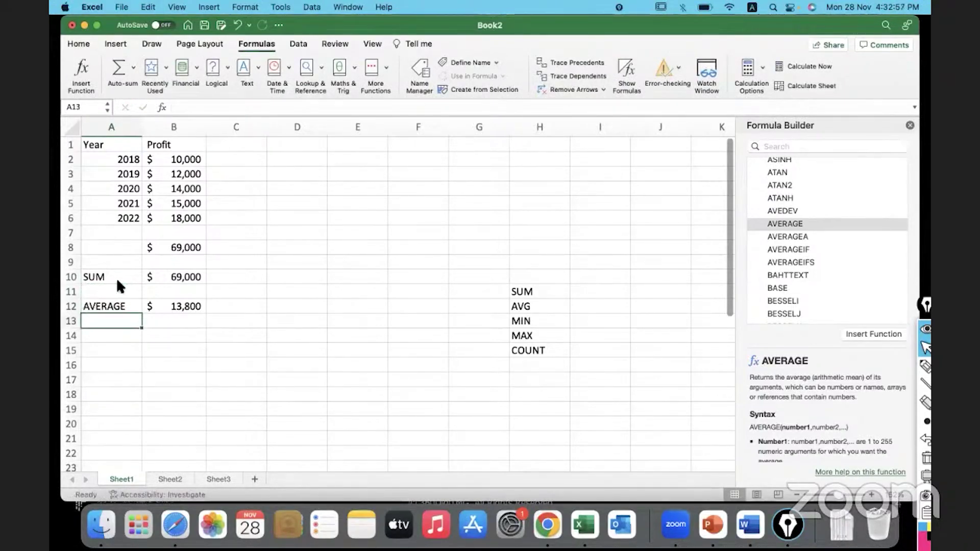
key(Down)
text(MI)
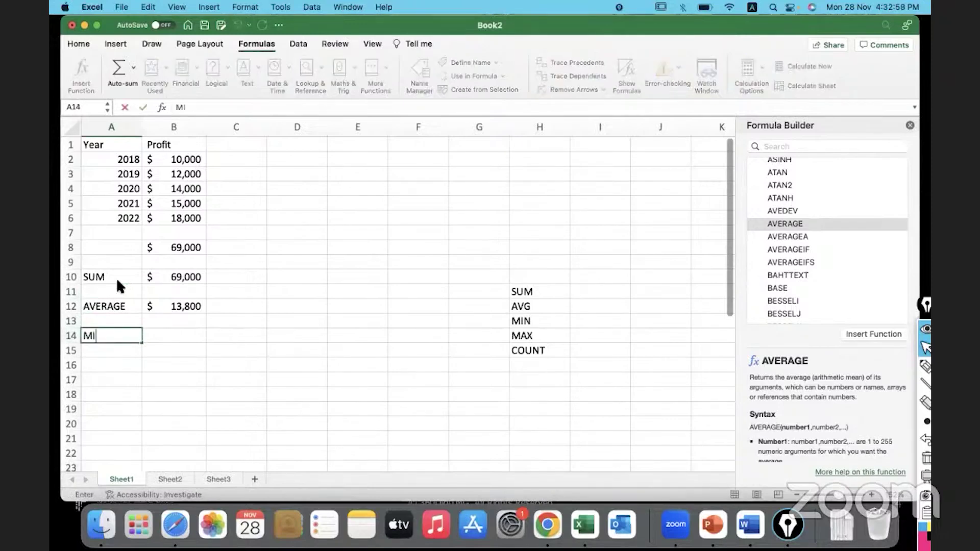
text(NIMUM)
key(Tab)
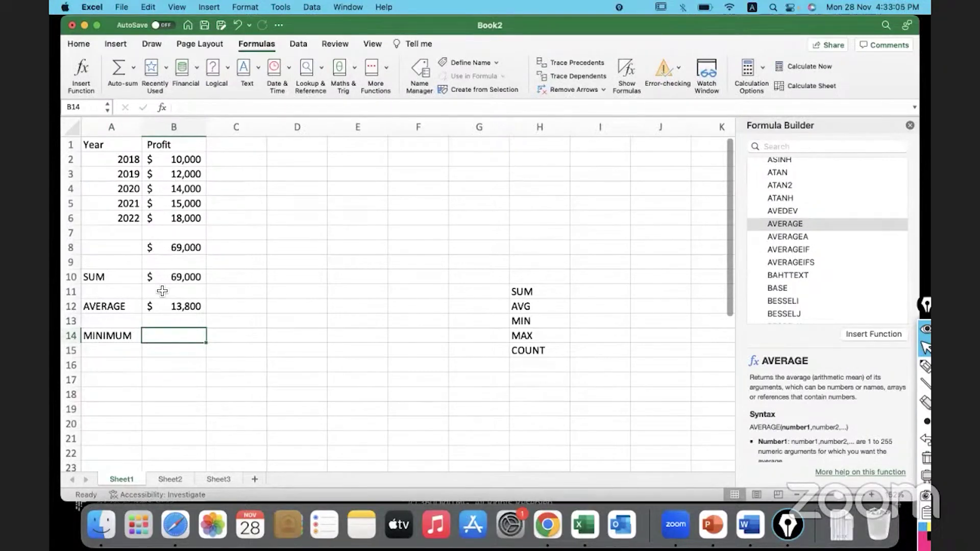
text(=mi)
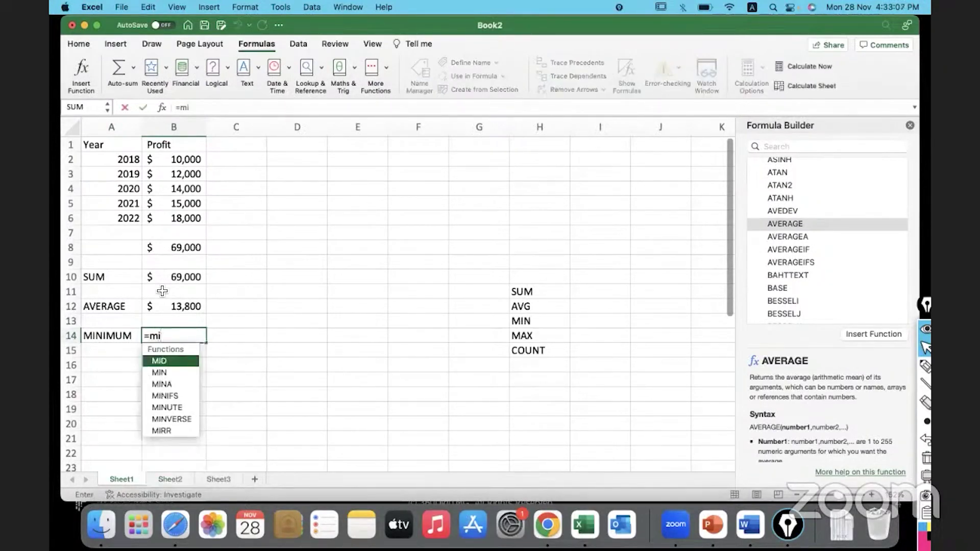
- Insert MIN in B14 with range B2:B6 plus extra B8 and B10 references
double_click(173, 373)
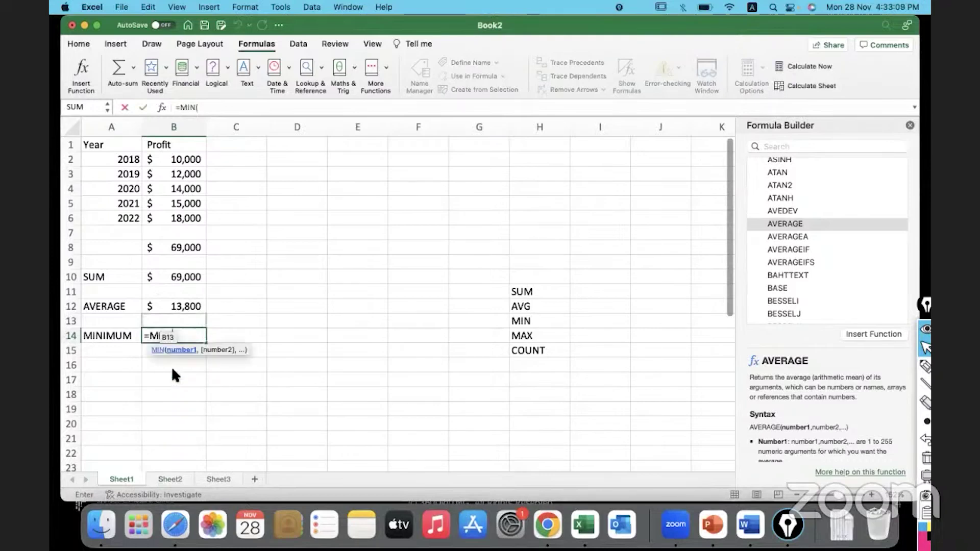
click(185, 161)
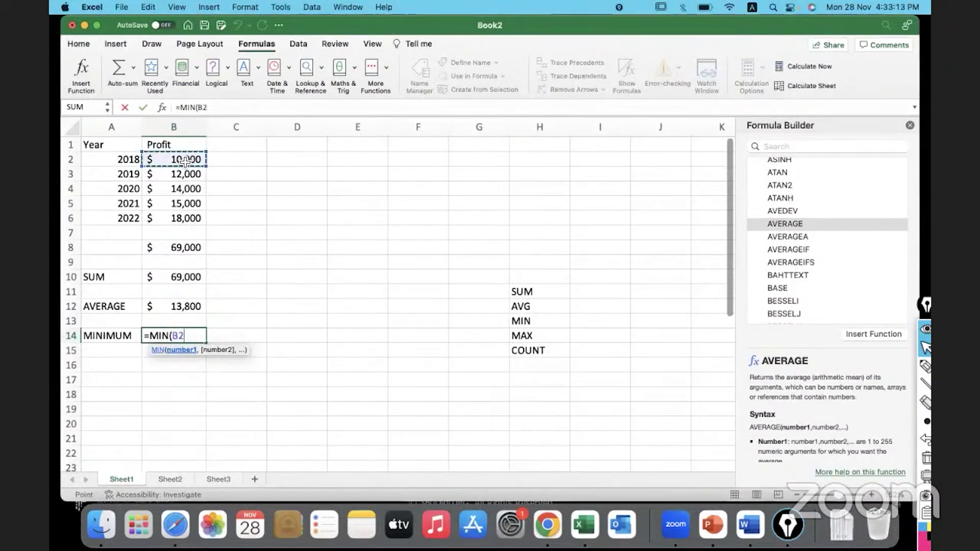
drag(185, 162, 176, 218)
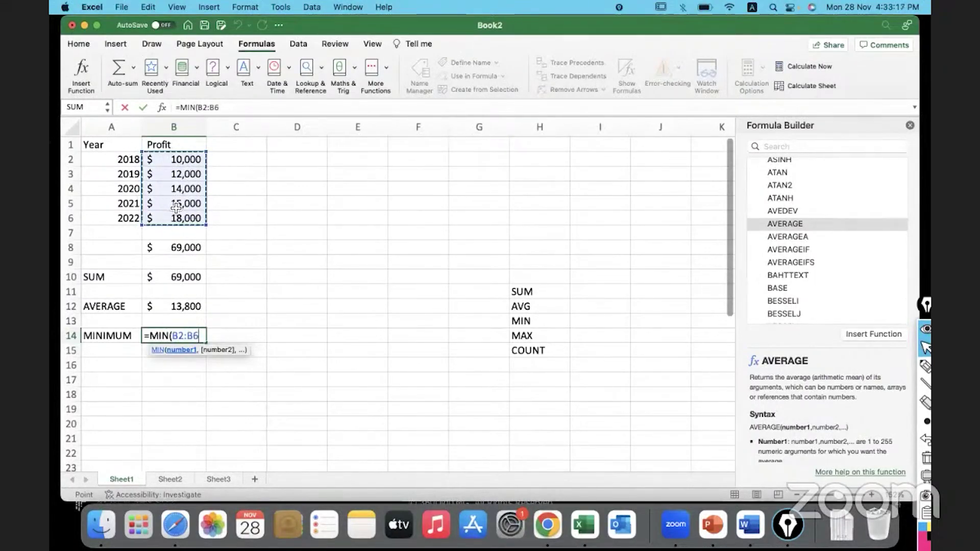
super+click(185, 247)
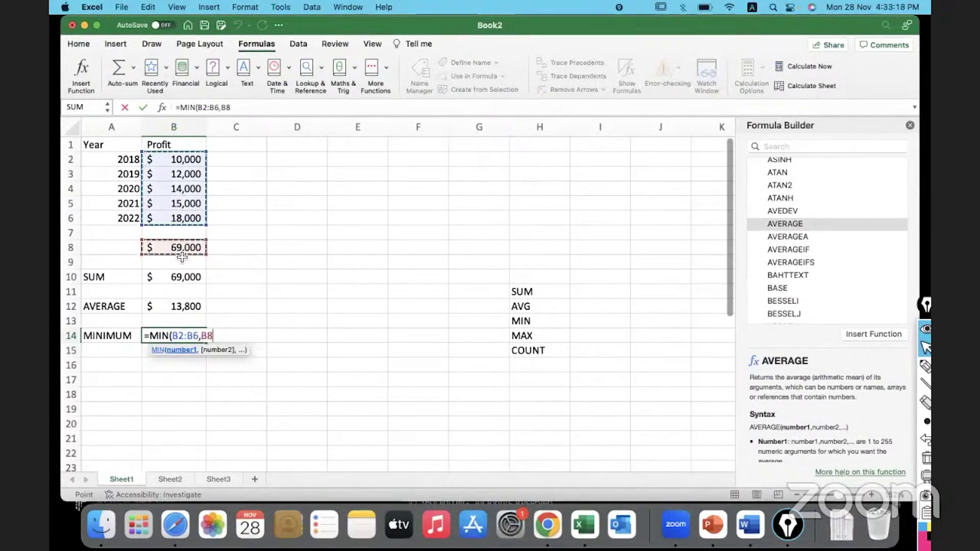
super+click(181, 277)
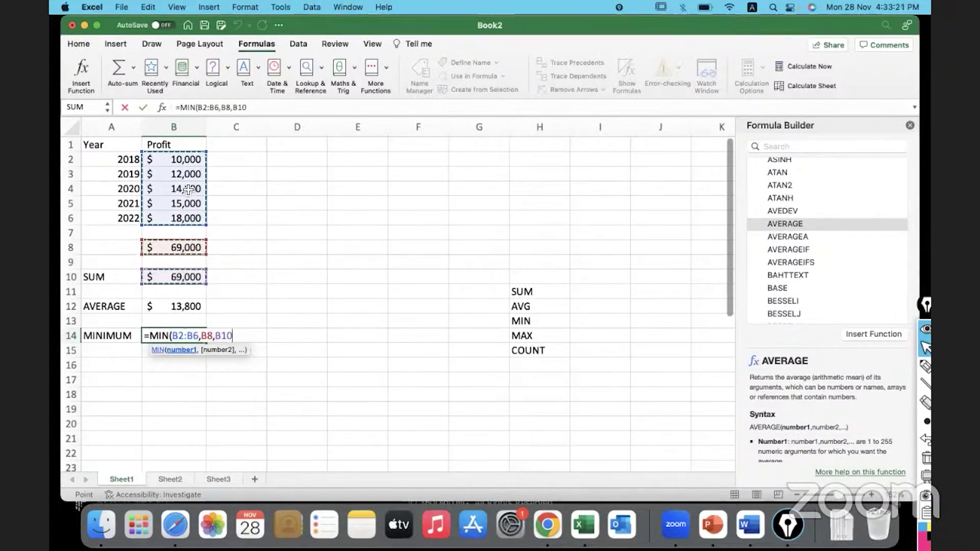
- Strip the stray references so B14 holds =MIN(B2:B6), returning $10,000
text(,)
click(186, 277)
text(,)
click(185, 246)
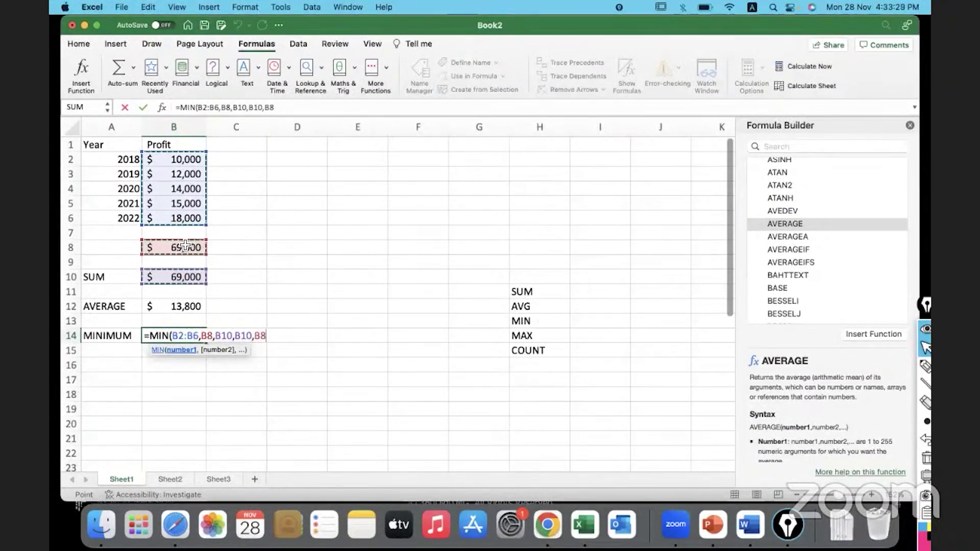
key(BackSpace)
key(BackSpace)
key(BackSpace)
key(BackSpace)
key(BackSpace)
key(BackSpace)
key(BackSpace)
key(BackSpace)
key(BackSpace)
key(BackSpace)
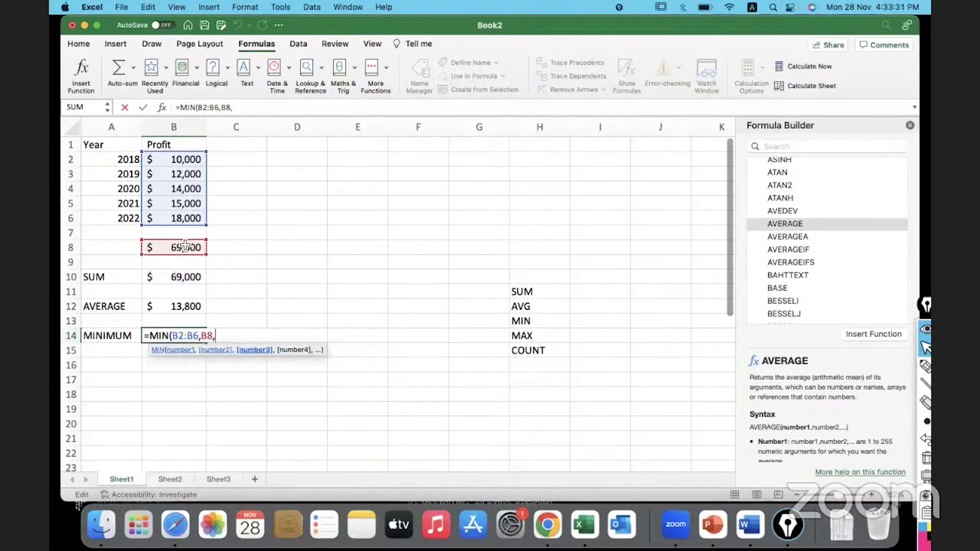
key(BackSpace)
key(BackSpace)
key(BackSpace)
key(BackSpace)
text())
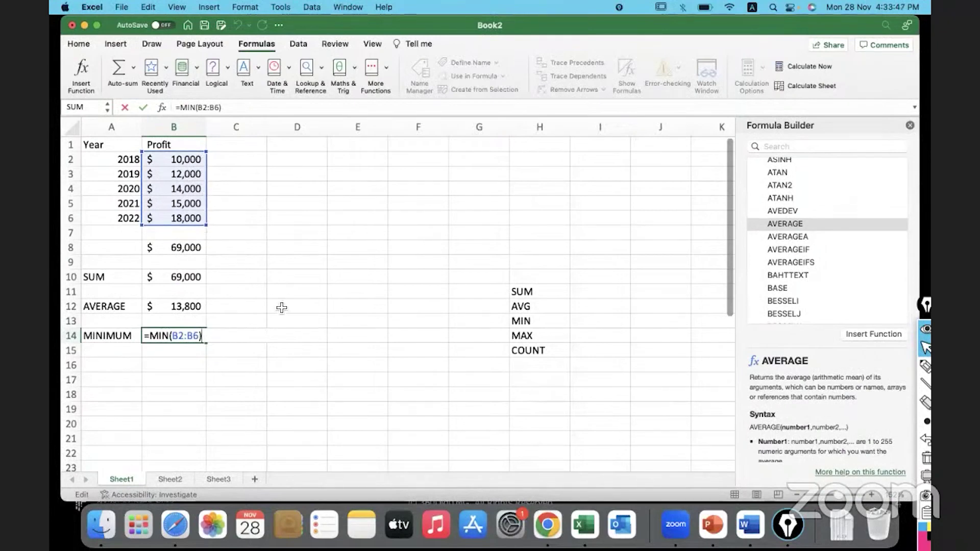
key(Return)
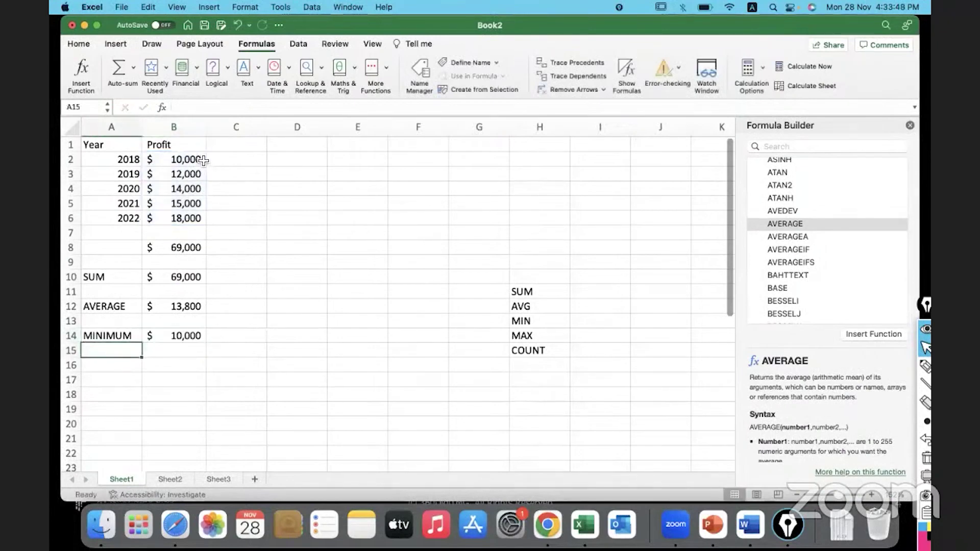
- Label A16 as MAXIMUM and enter =MAX(B2:B6) in B16, returning $18,000
click(113, 366)
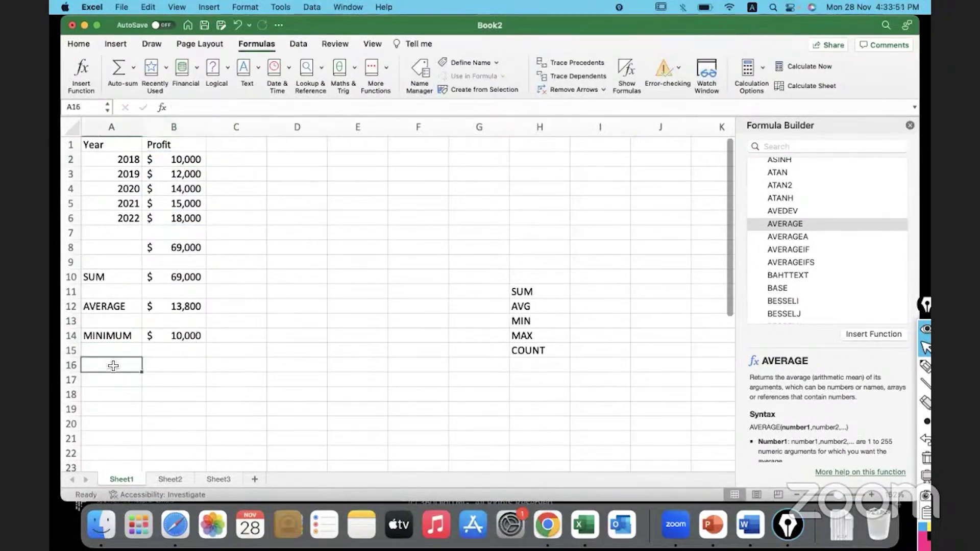
text(MAXIMUM)
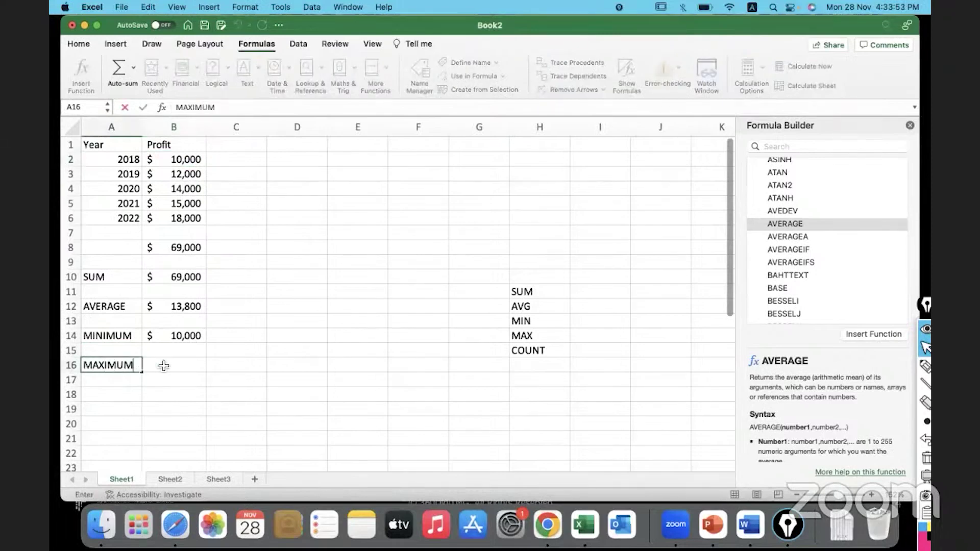
click(163, 366)
text(=)
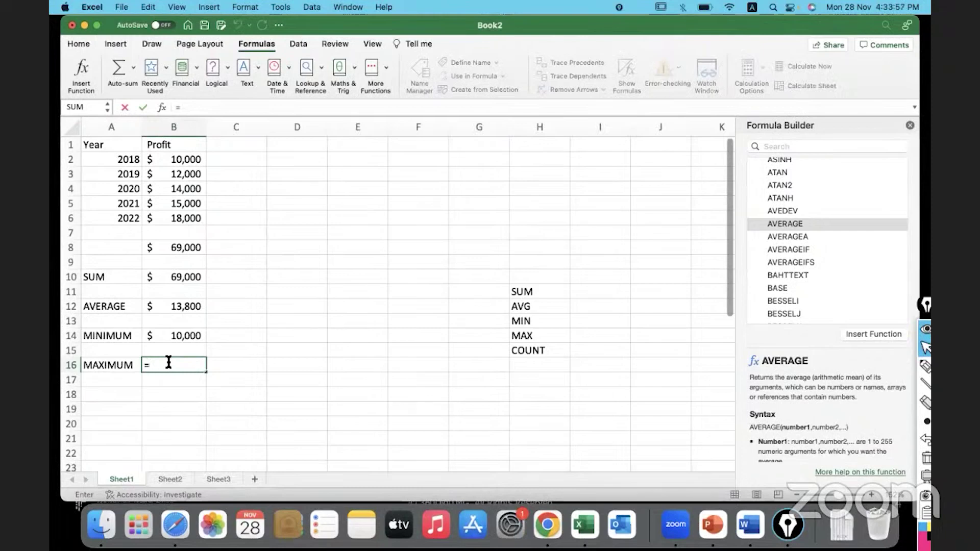
text(MAX)
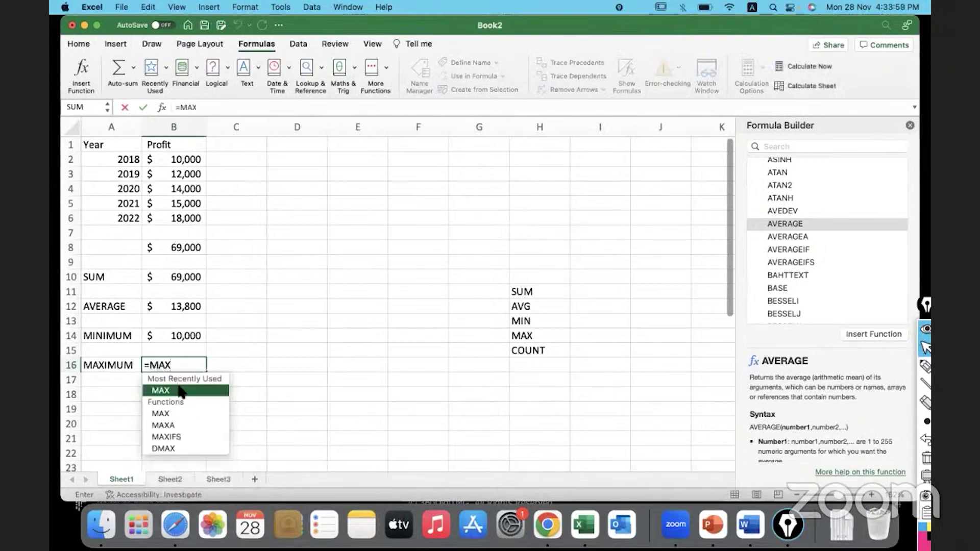
double_click(183, 391)
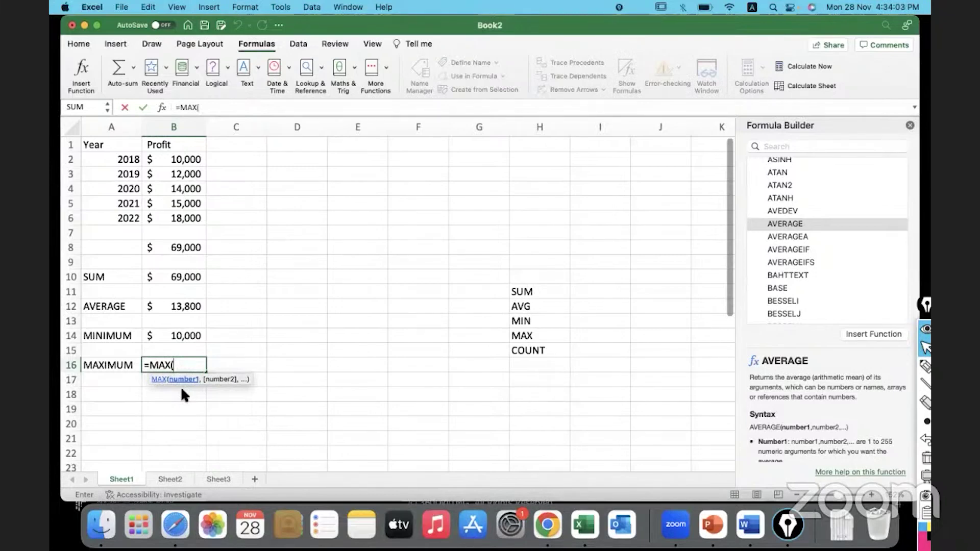
drag(196, 159, 195, 219)
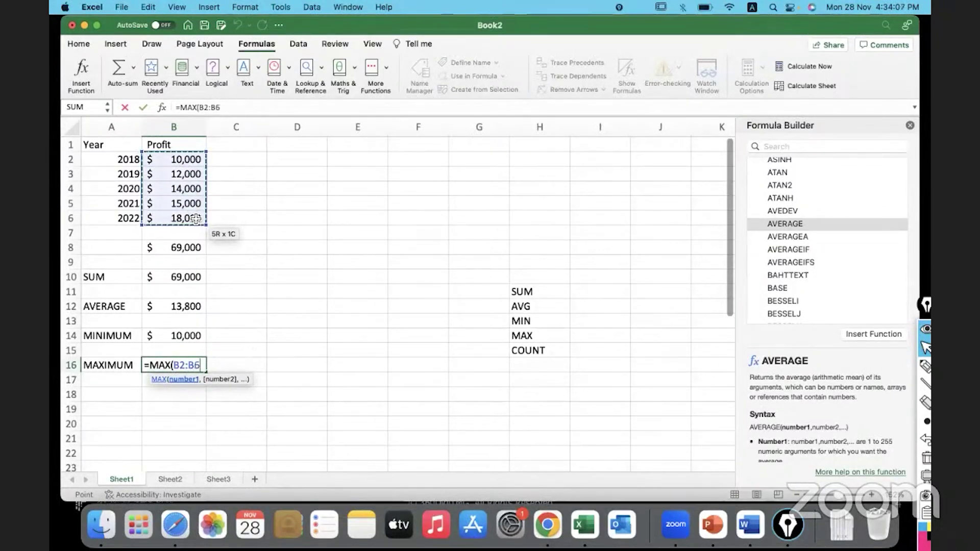
text())
key(Return)
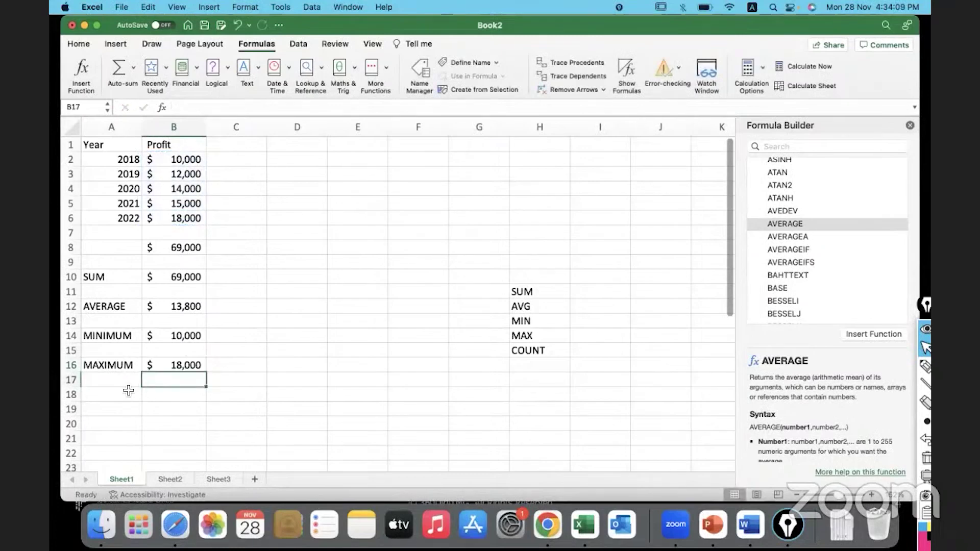
click(121, 394)
- Label A18 as COUNT and enter =COUNT(B2:B6) in B18
text(COUNT)
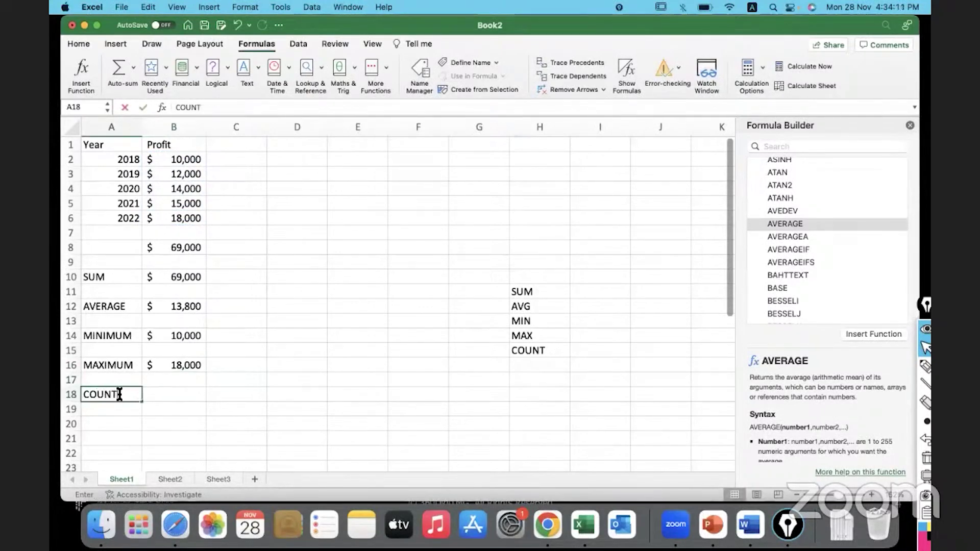
click(165, 395)
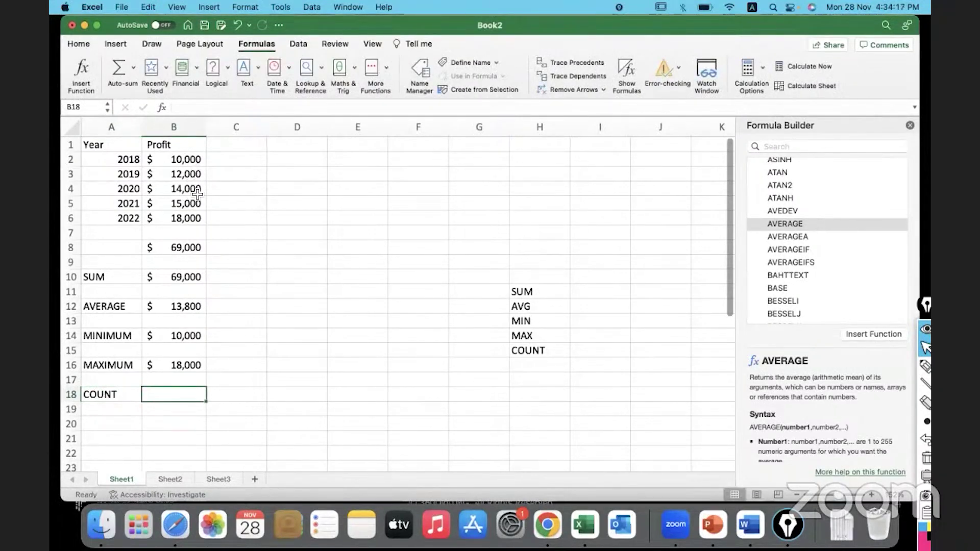
text(=coun)
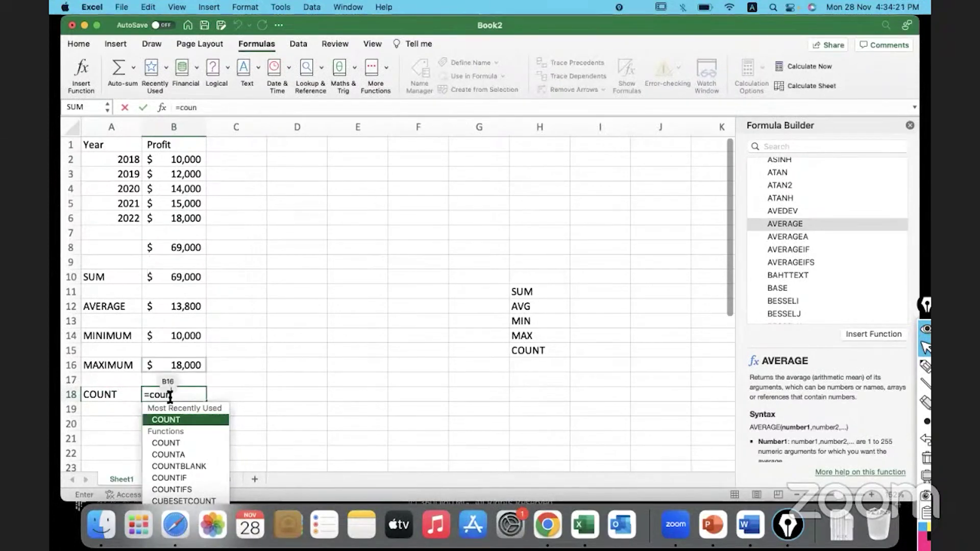
double_click(199, 419)
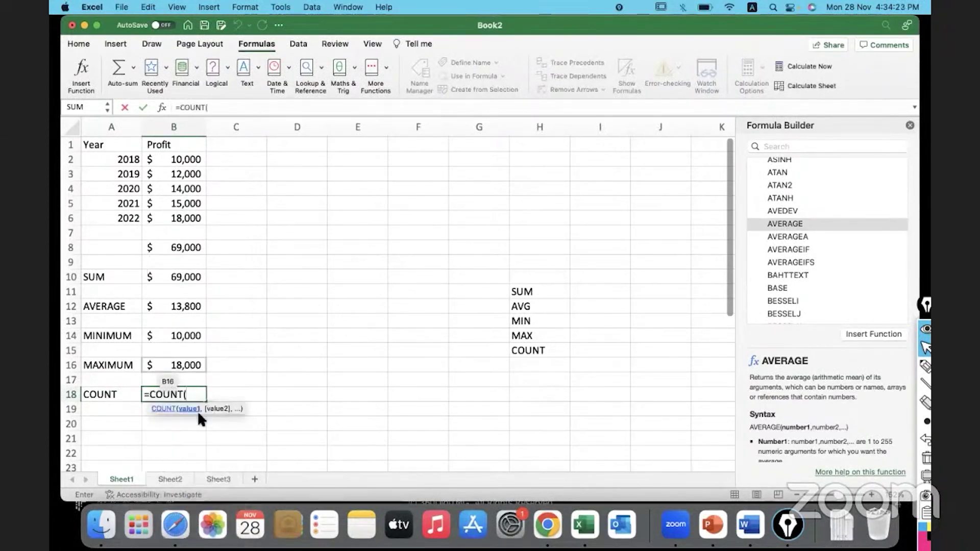
drag(179, 160, 182, 218)
text())
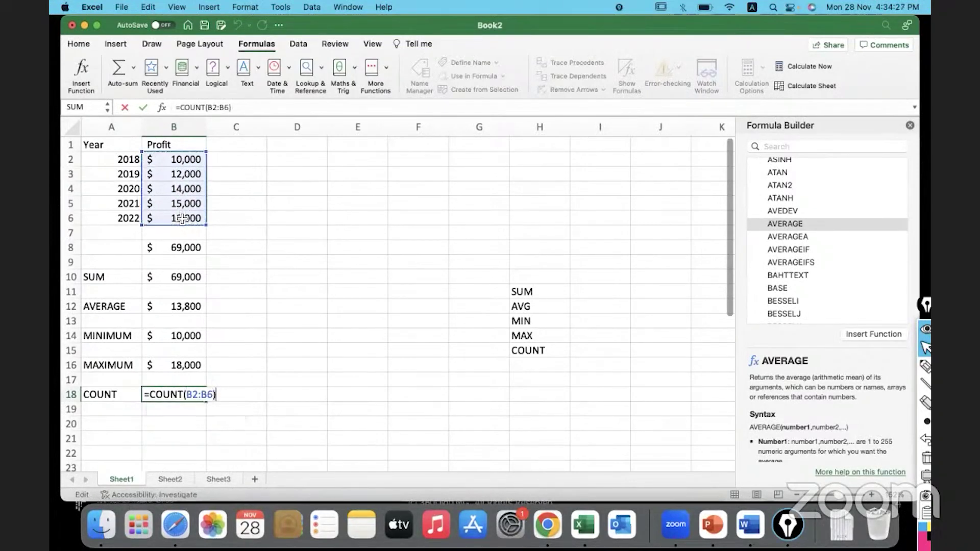
key(Return)
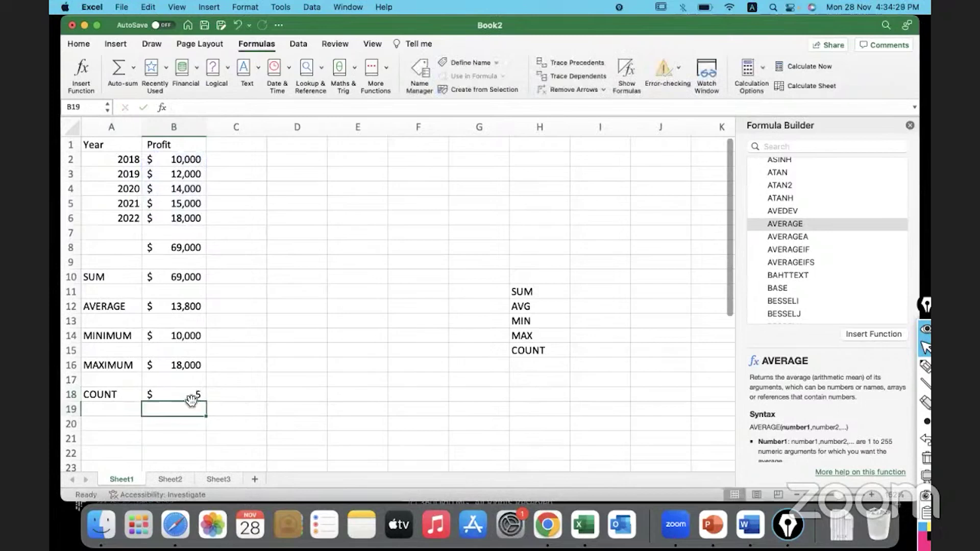
- Move the COUNT formula from B18 to C18, where it returns 5
click(185, 393)
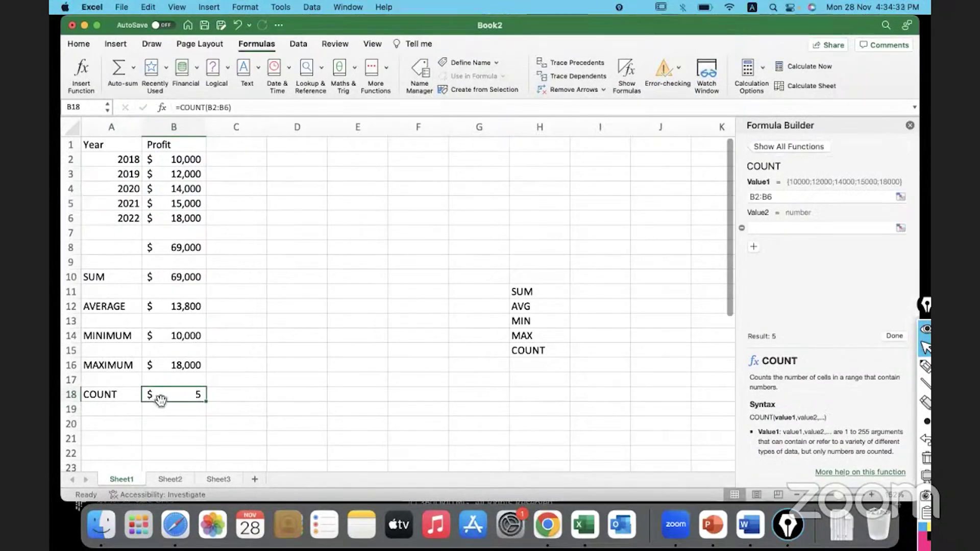
click(78, 42)
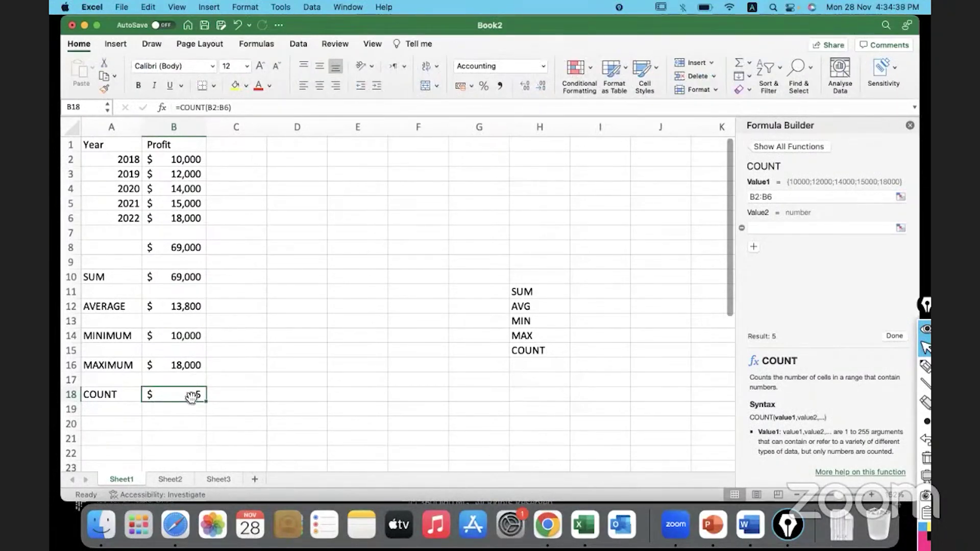
key(Delete)
key(ctrl+z)
key(Delete)
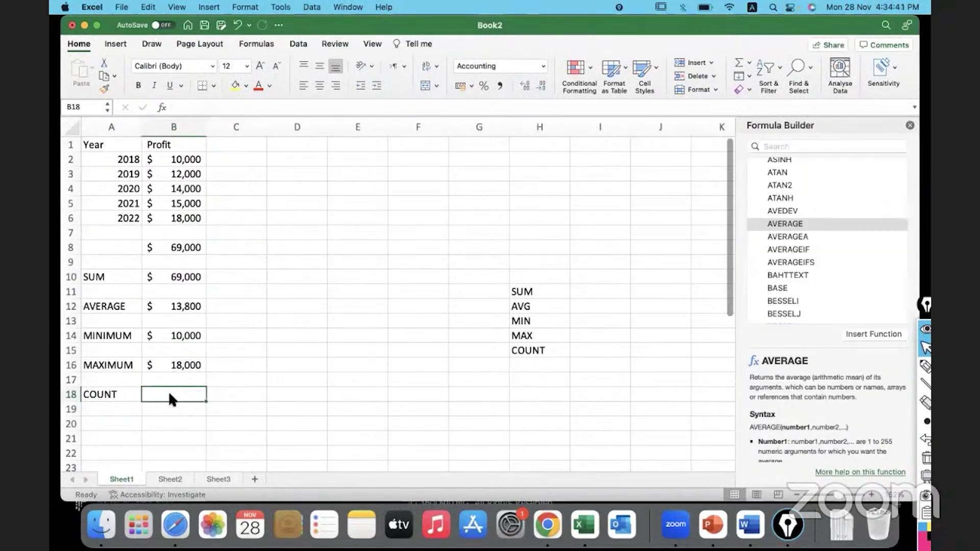
key(Tab)
text(=COUNT(B2:B6))
key(Return)
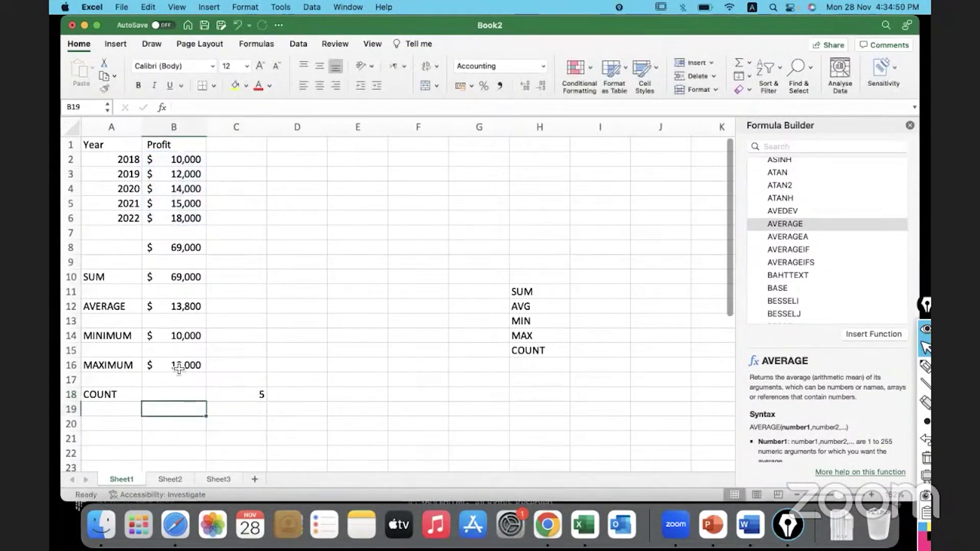
click(227, 394)
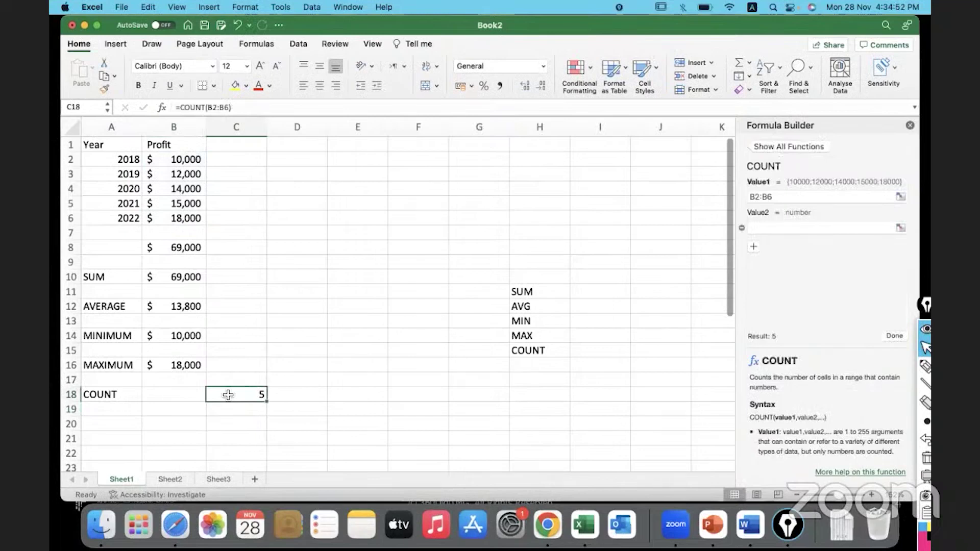
drag(125, 281, 224, 393)
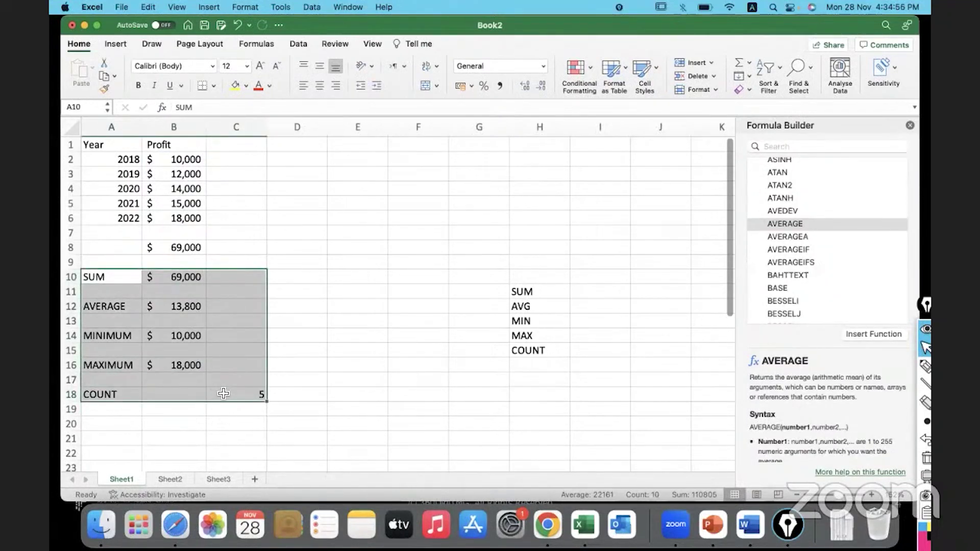
- Review the AVERAGE formula in B12 and the SUM formula in B10
click(285, 412)
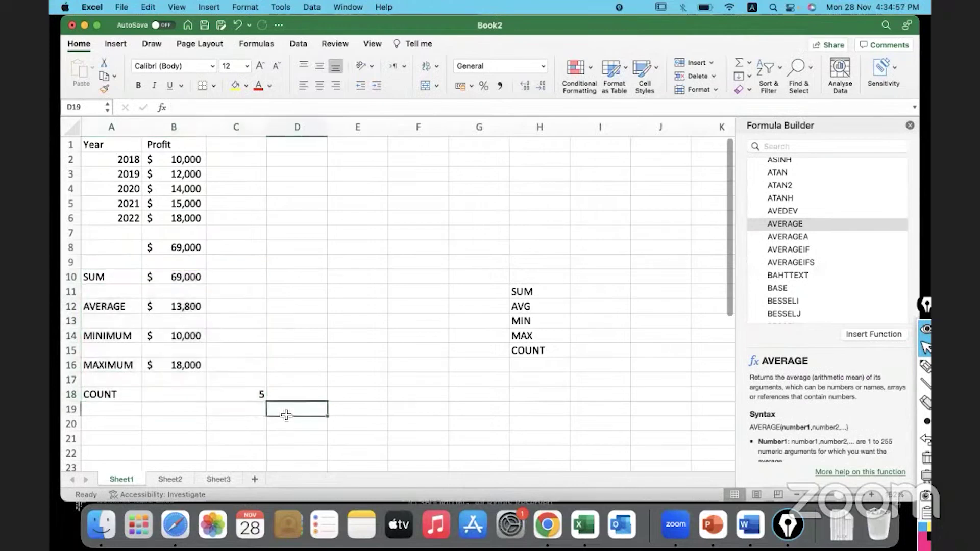
click(179, 312)
click(165, 281)
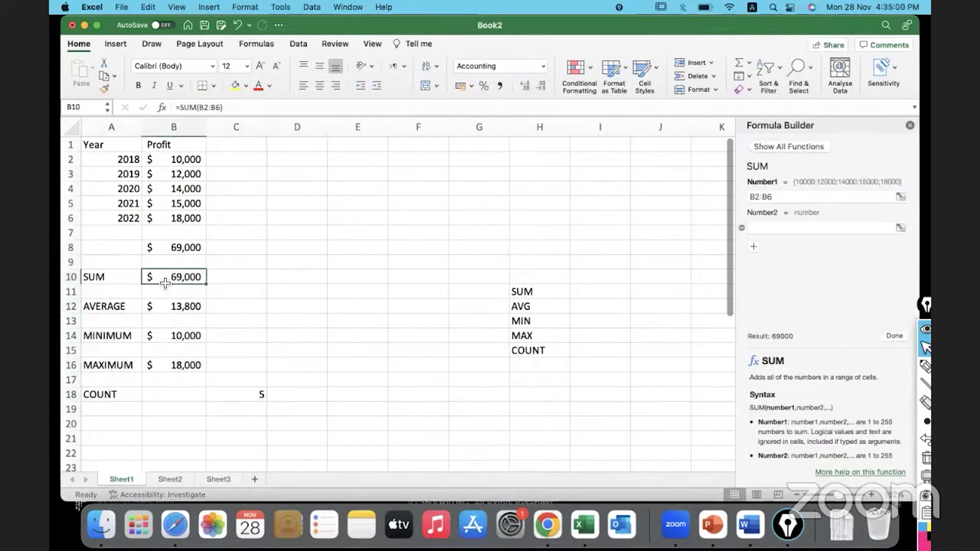
drag(174, 160, 174, 220)
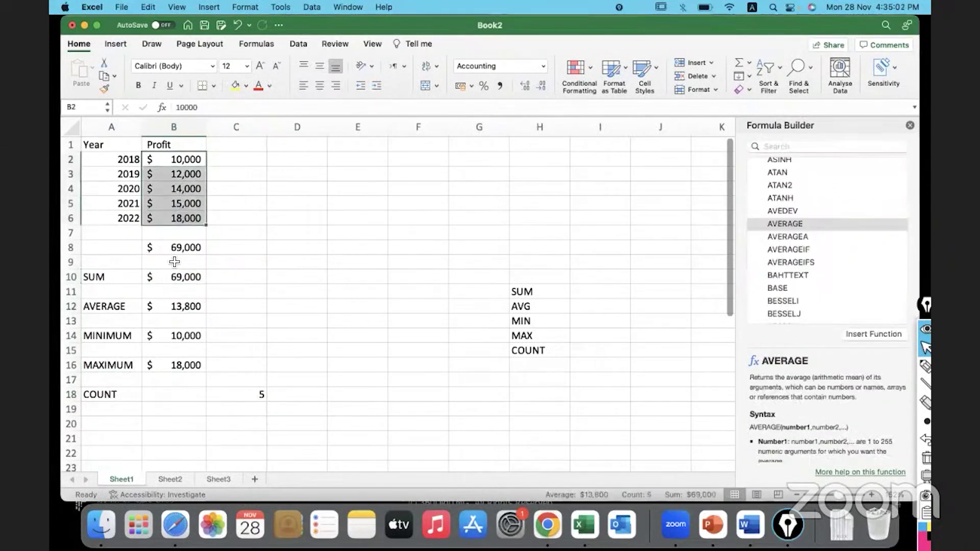
click(173, 308)
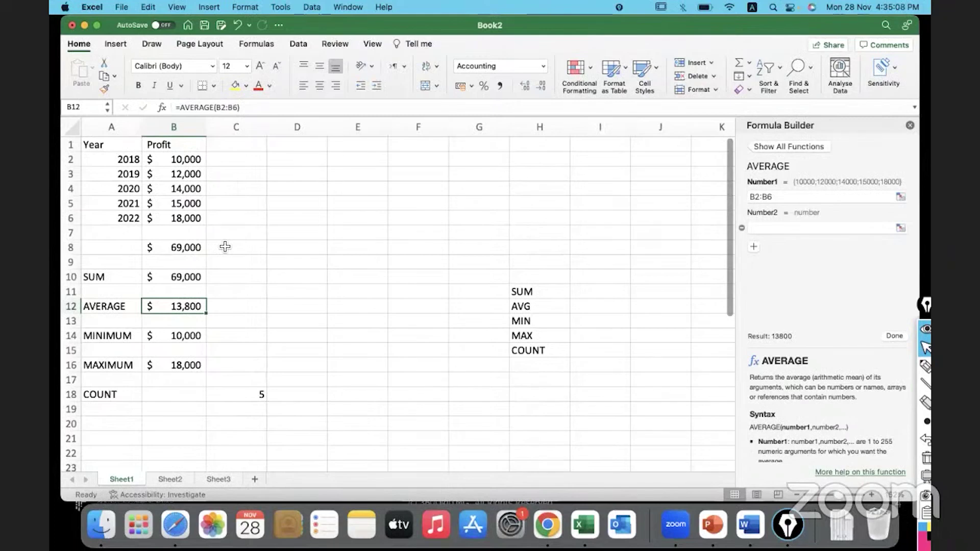
click(269, 345)
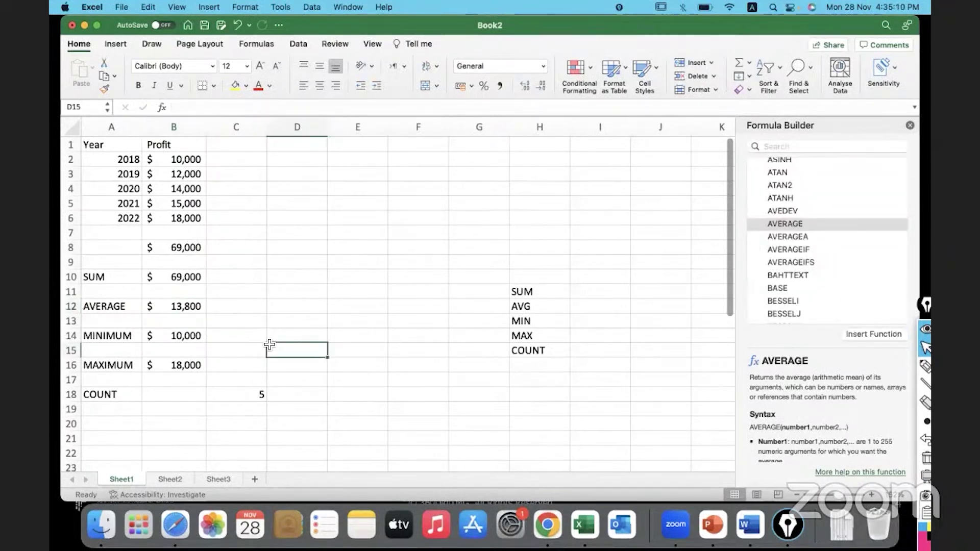
- Read the AVERAGE, AVERAGEA, AVERAGEIF and AVERAGEIFS descriptions, then close the function pane
click(823, 223)
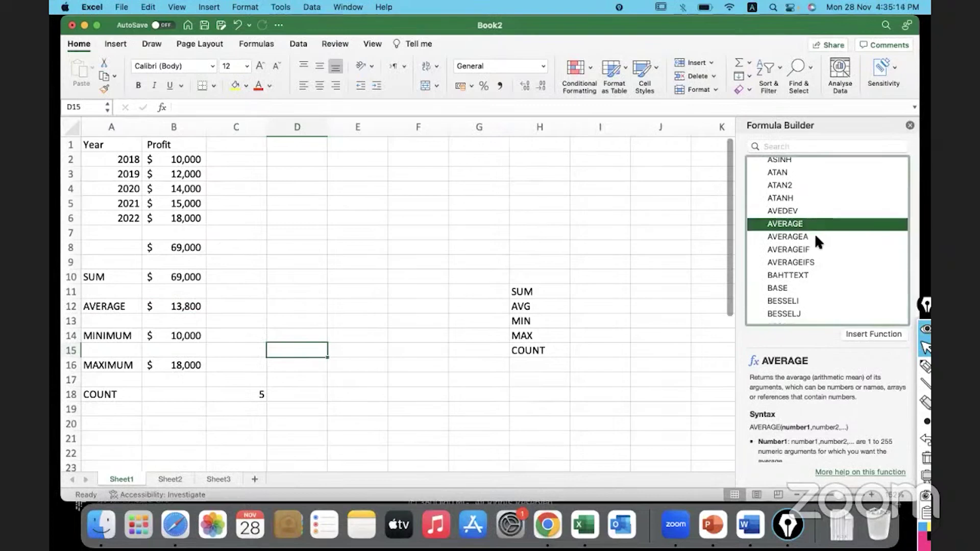
click(815, 236)
click(805, 249)
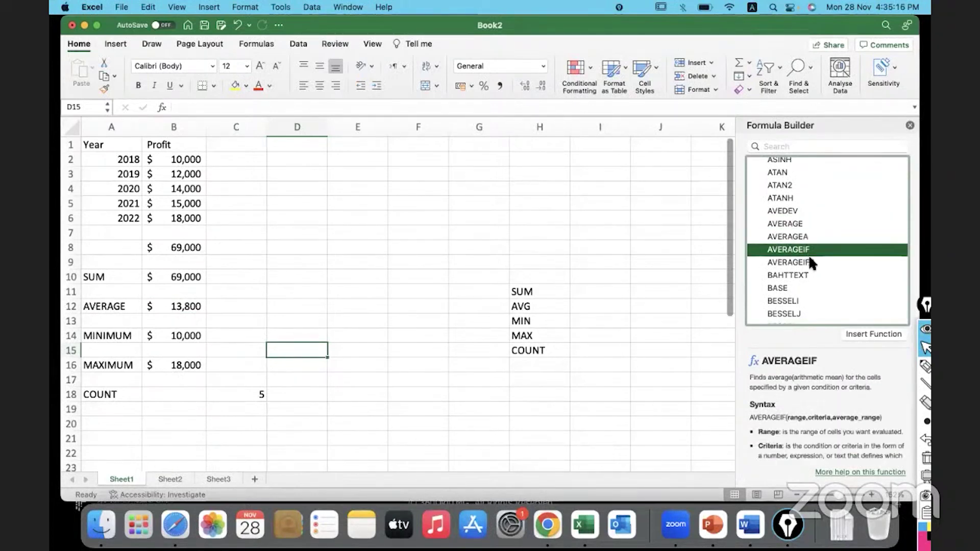
click(811, 262)
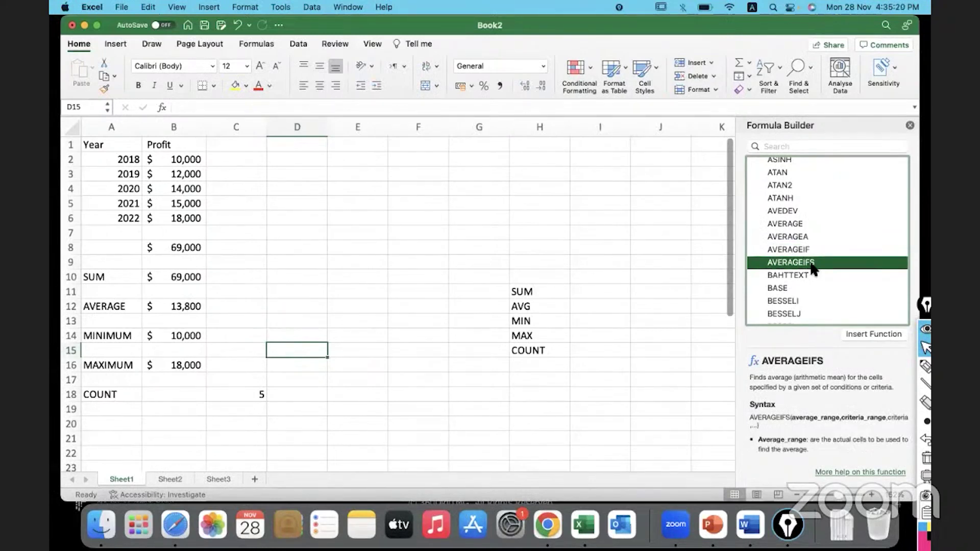
click(909, 125)
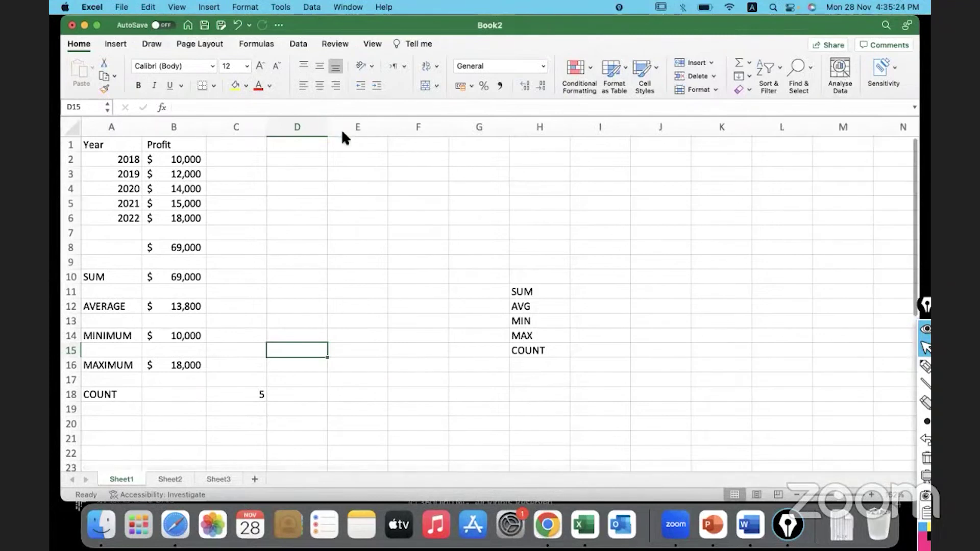
click(430, 338)
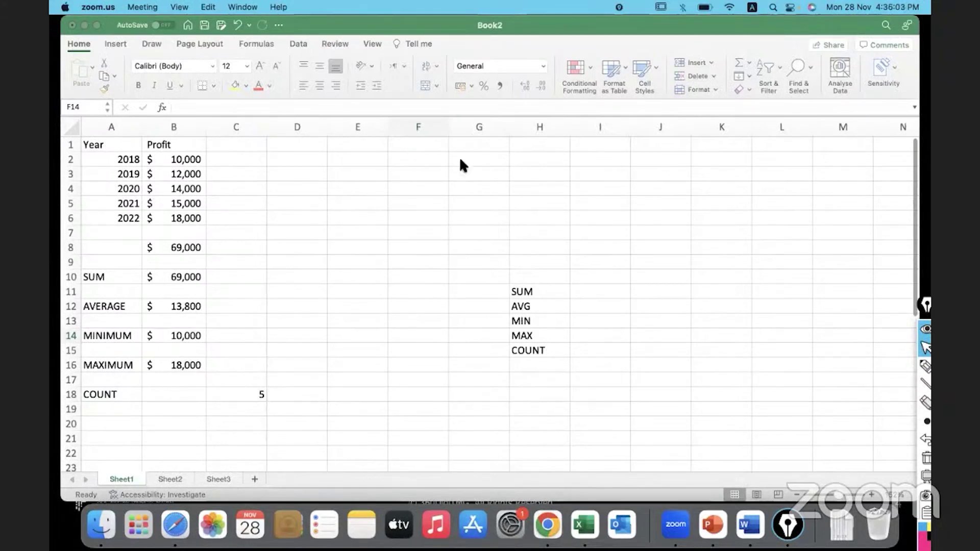
click(226, 106)
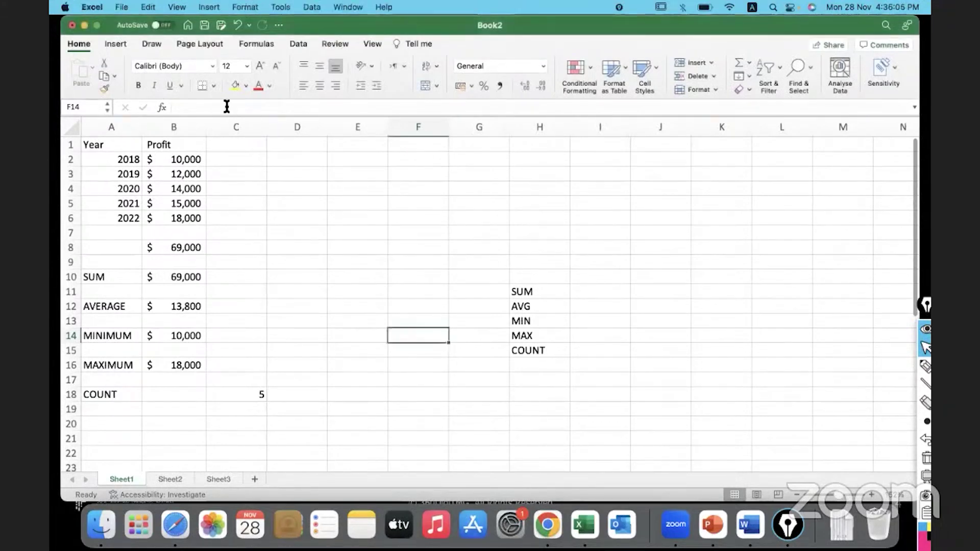
click(226, 106)
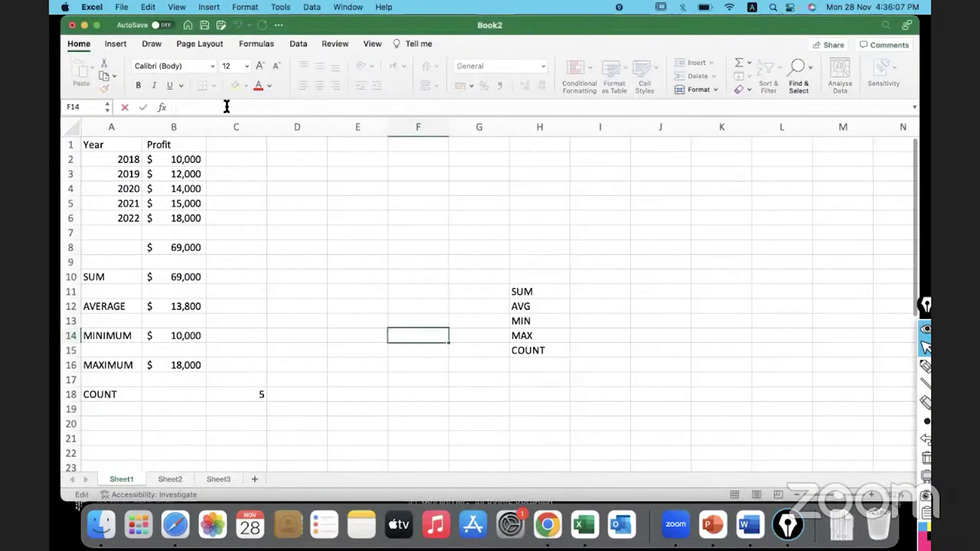
click(271, 206)
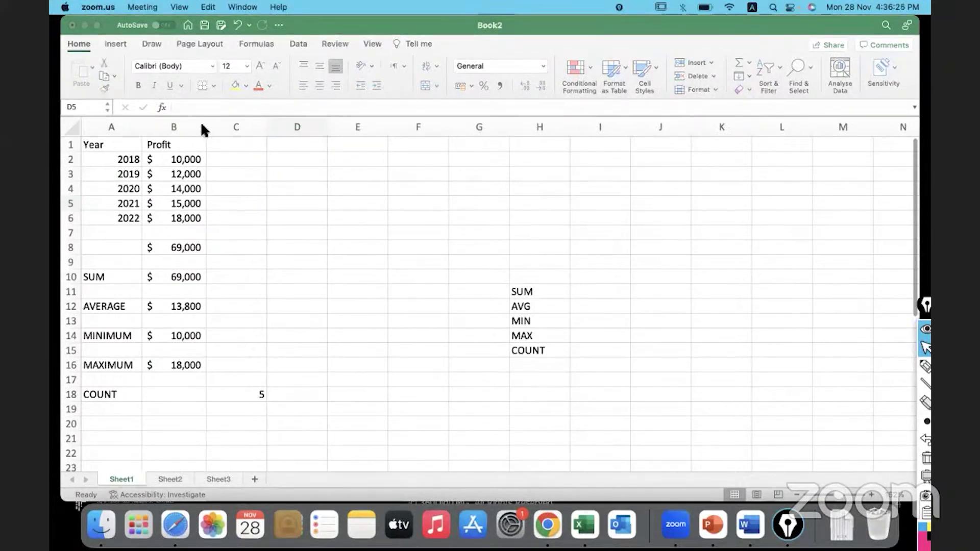
click(187, 127)
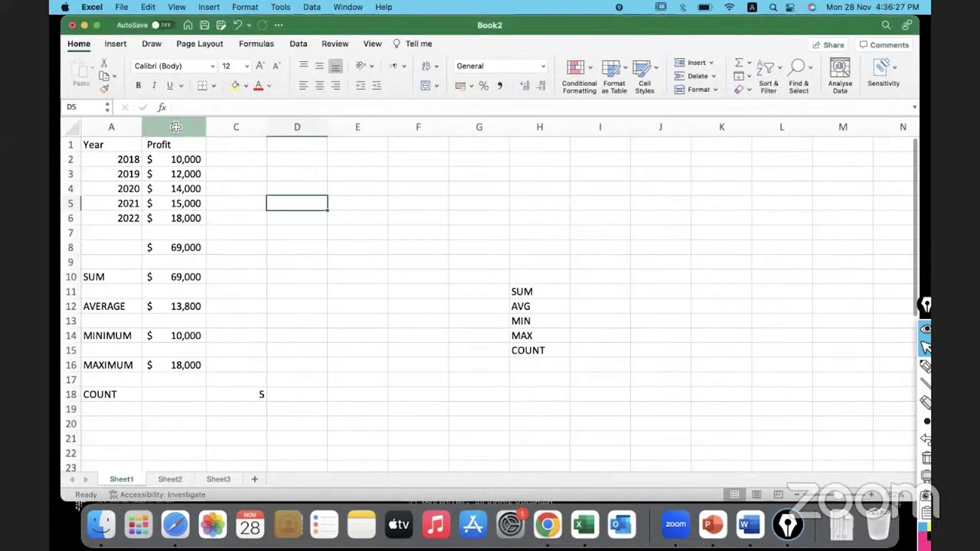
click(176, 127)
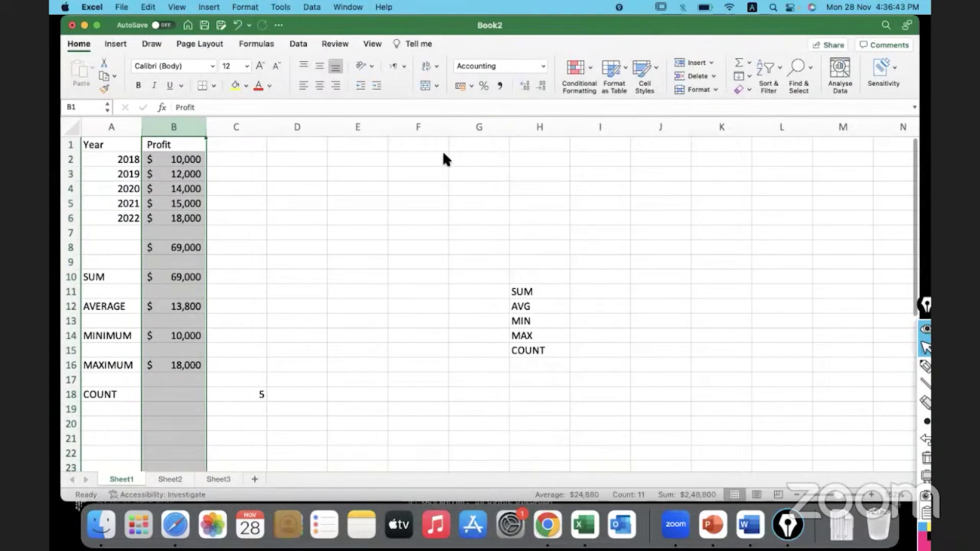
- Use Insert Function to put =AVERAGE(B2:B6) in B18, showing $13,800
click(180, 396)
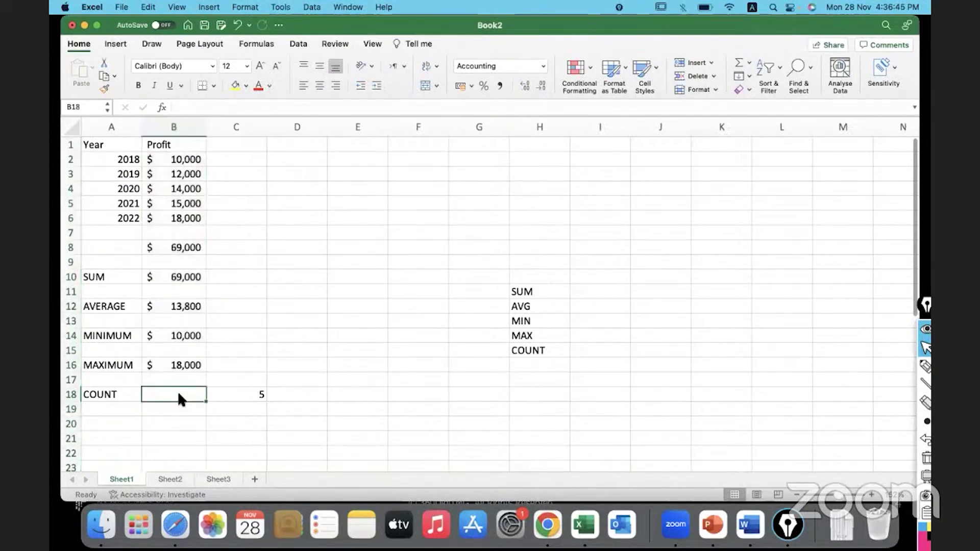
text(=)
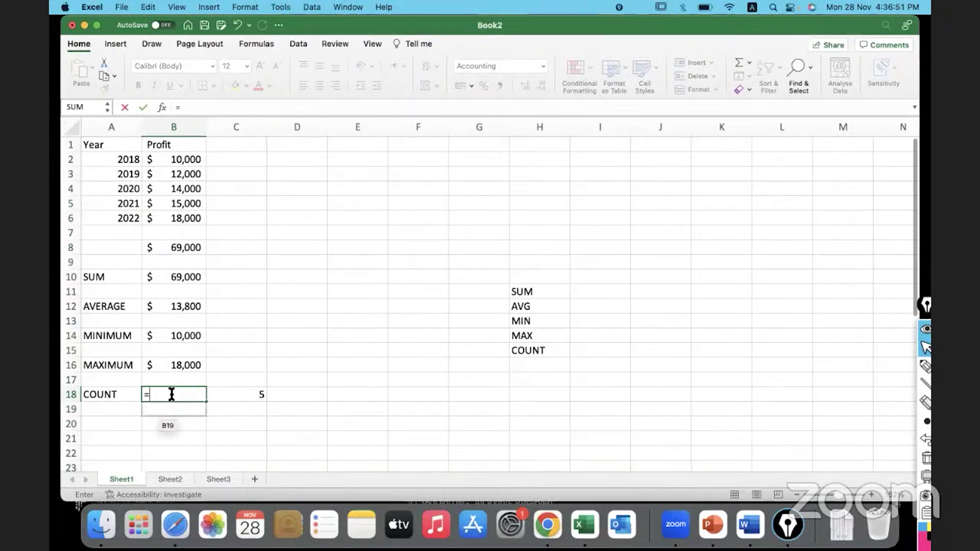
text(su)
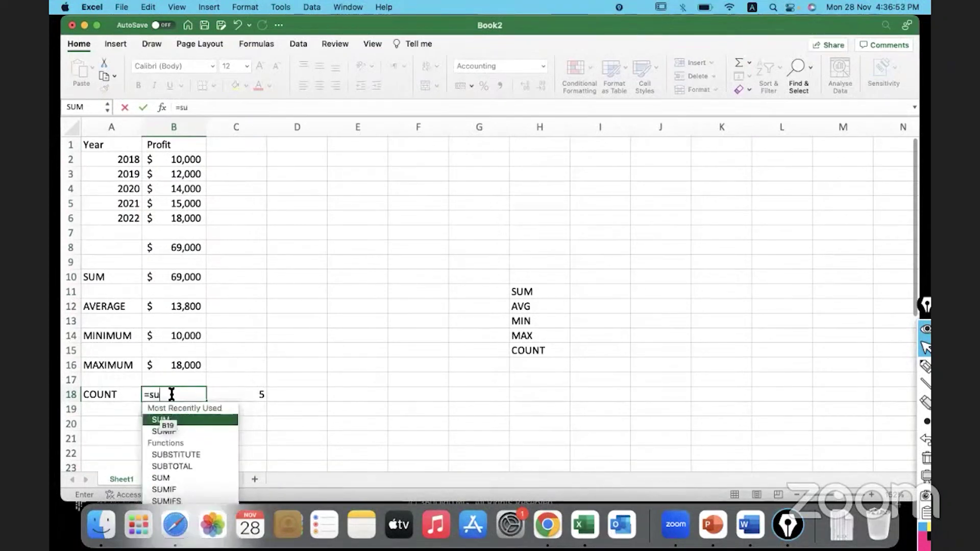
key(Escape)
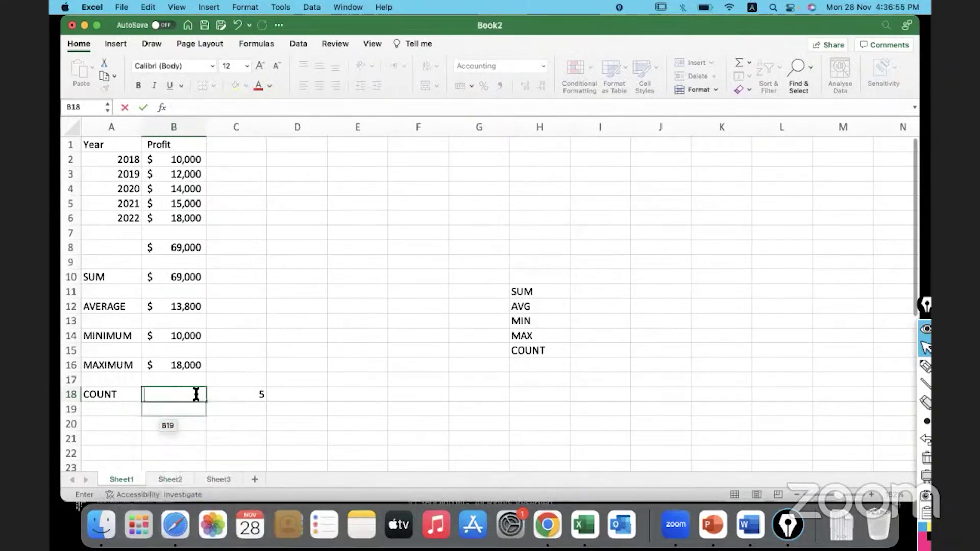
click(227, 397)
click(179, 396)
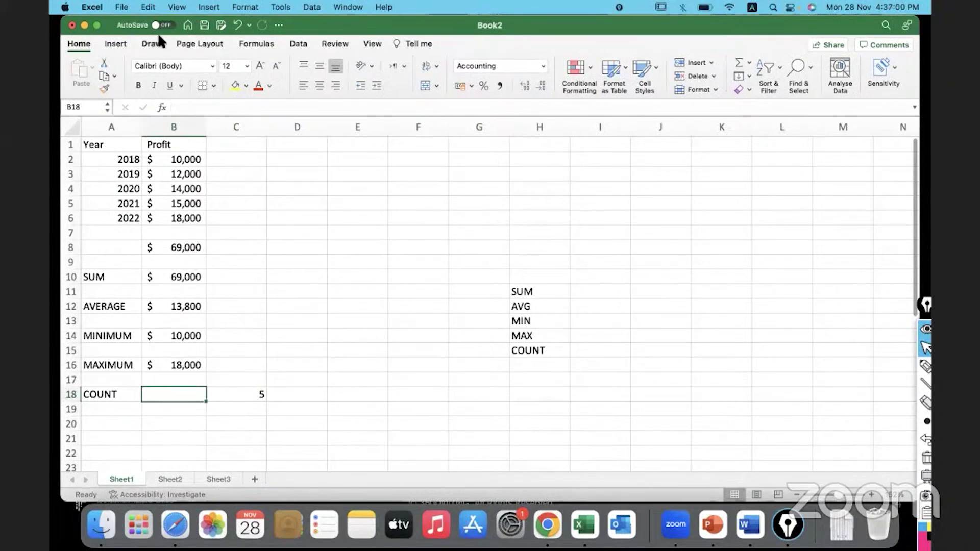
click(267, 45)
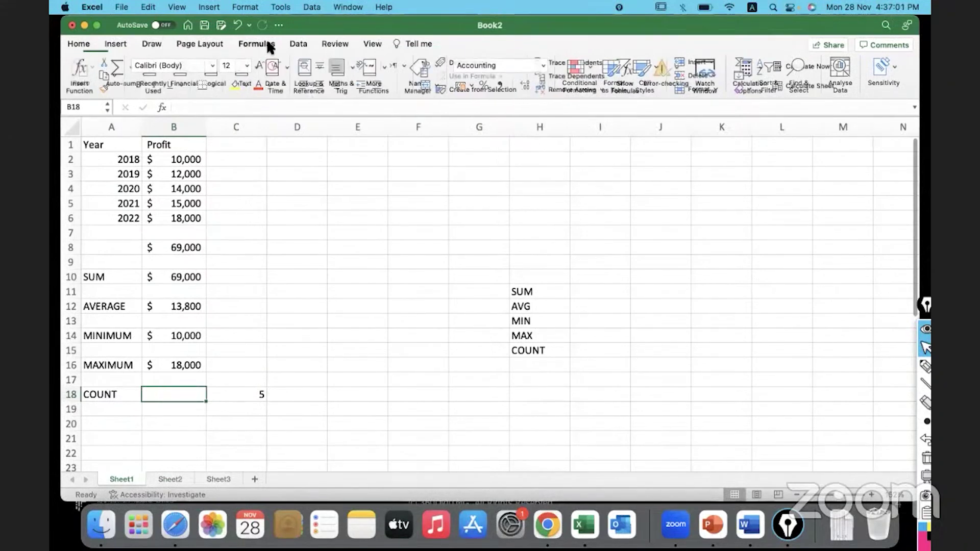
click(80, 71)
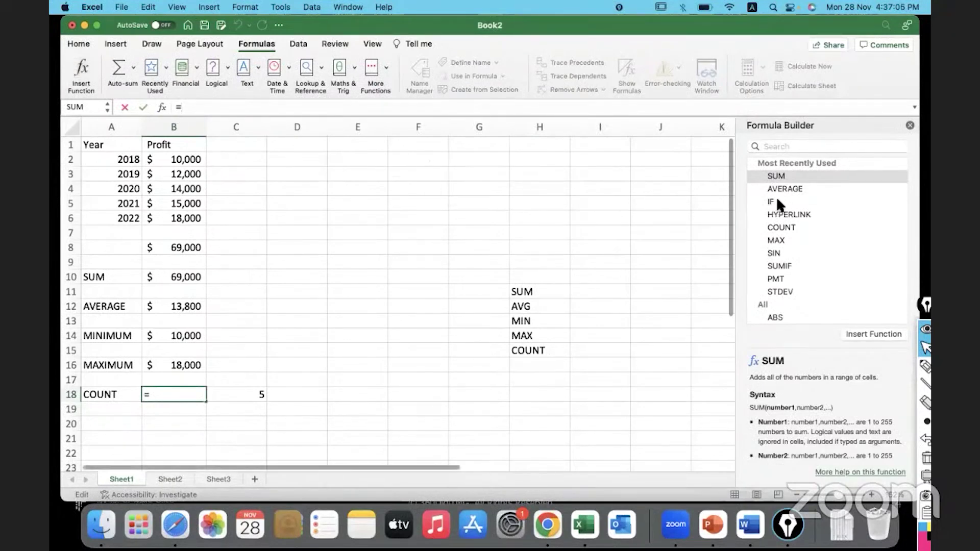
click(790, 188)
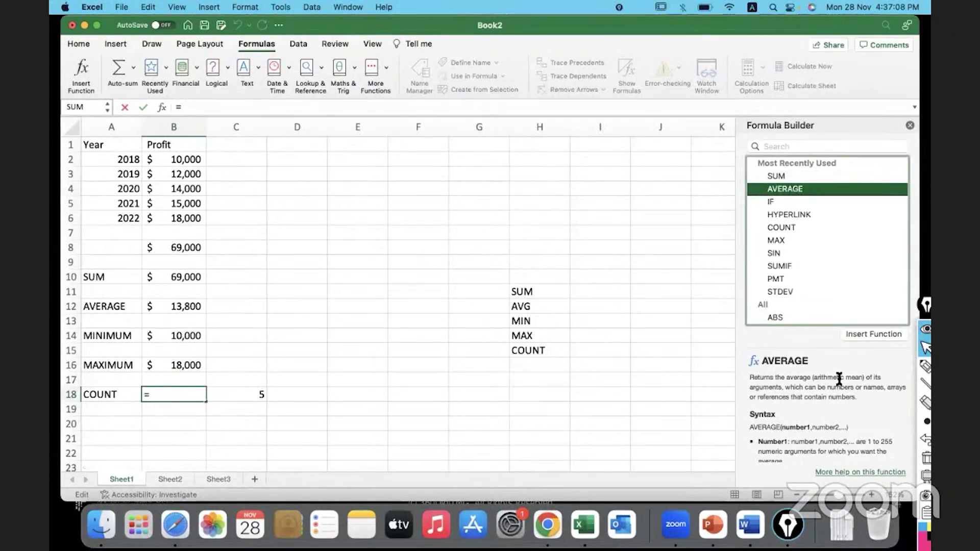
click(862, 334)
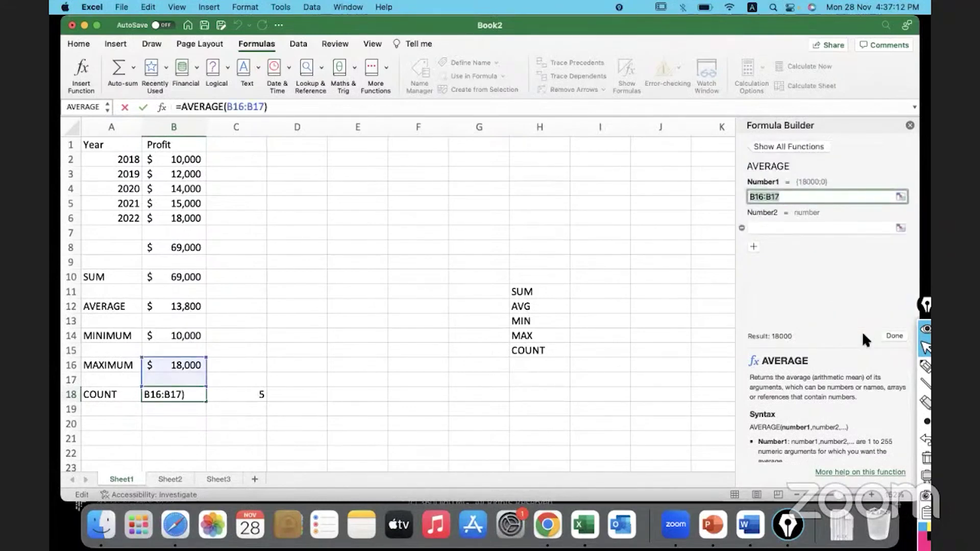
click(184, 160)
drag(186, 189, 184, 218)
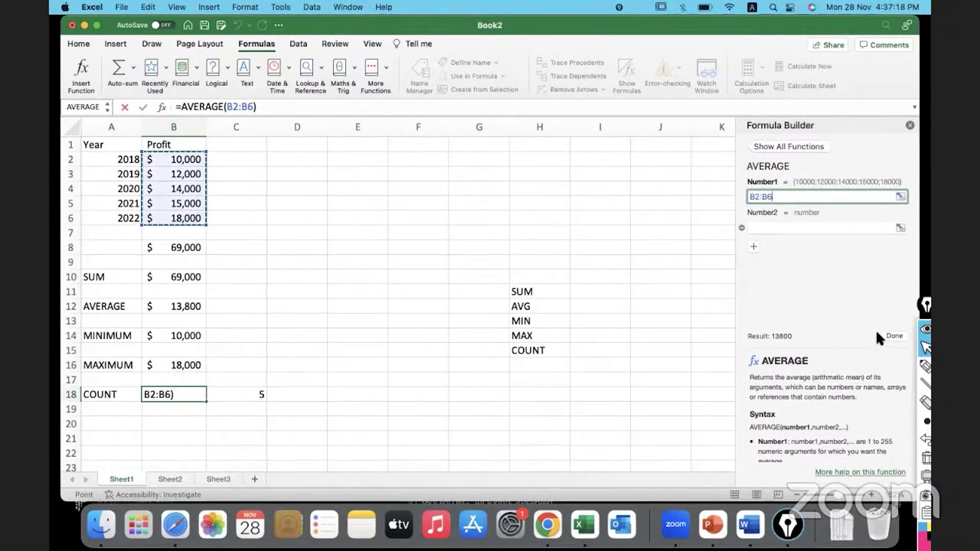
click(891, 336)
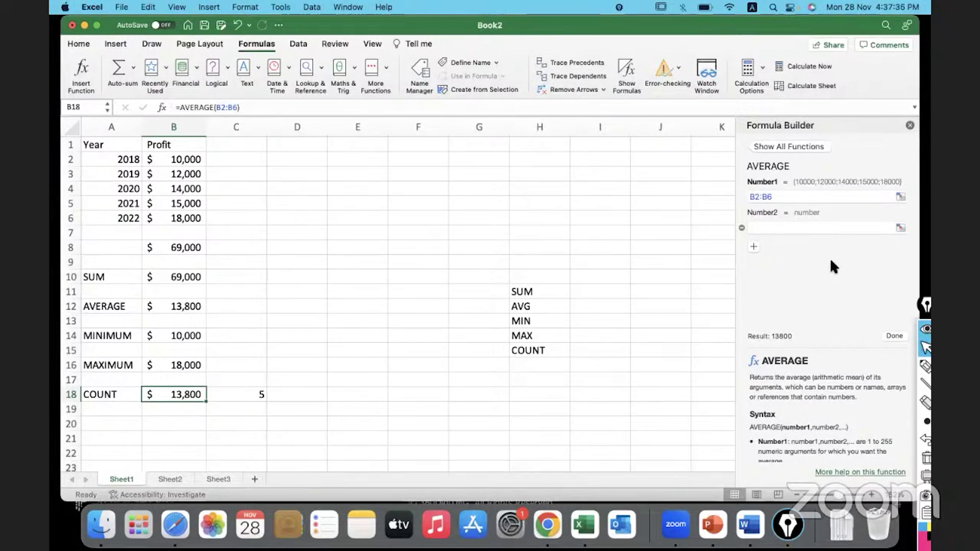
- Delete the empty row 17 so the COUNT row moves up directly below MAXIMUM
click(908, 125)
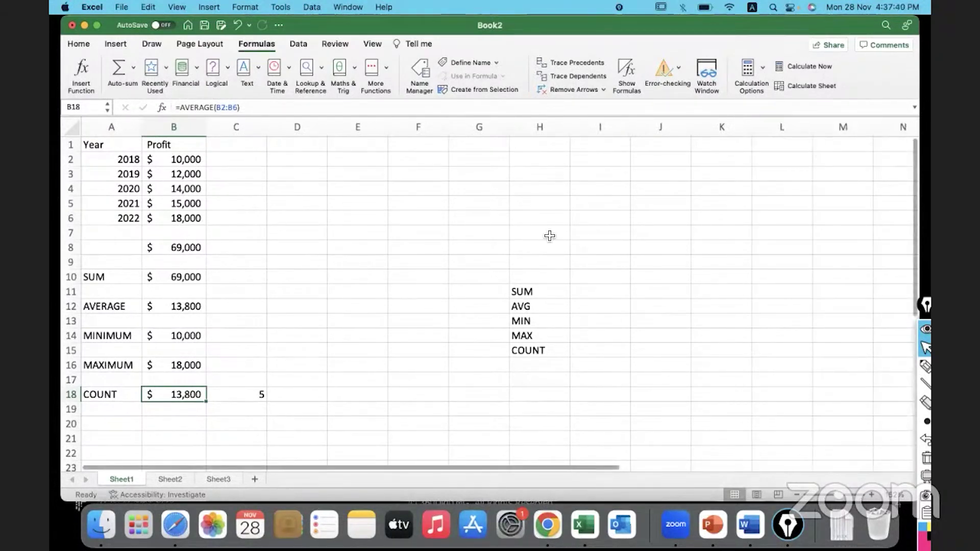
click(74, 394)
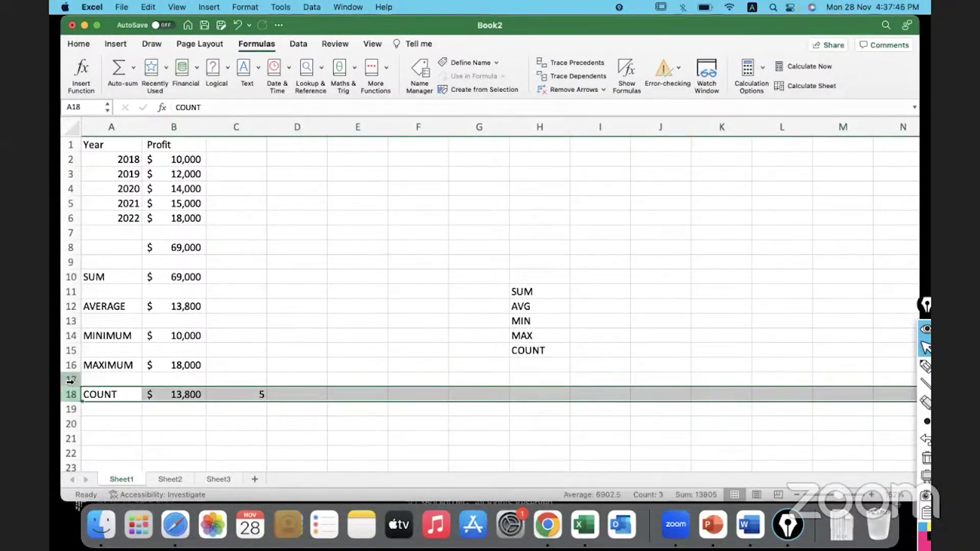
click(70, 380)
right_click(67, 379)
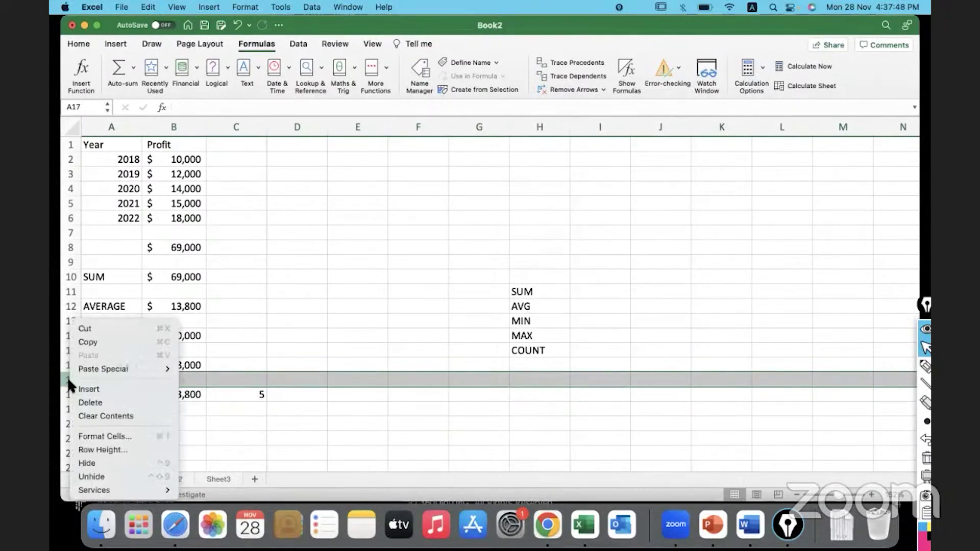
click(123, 403)
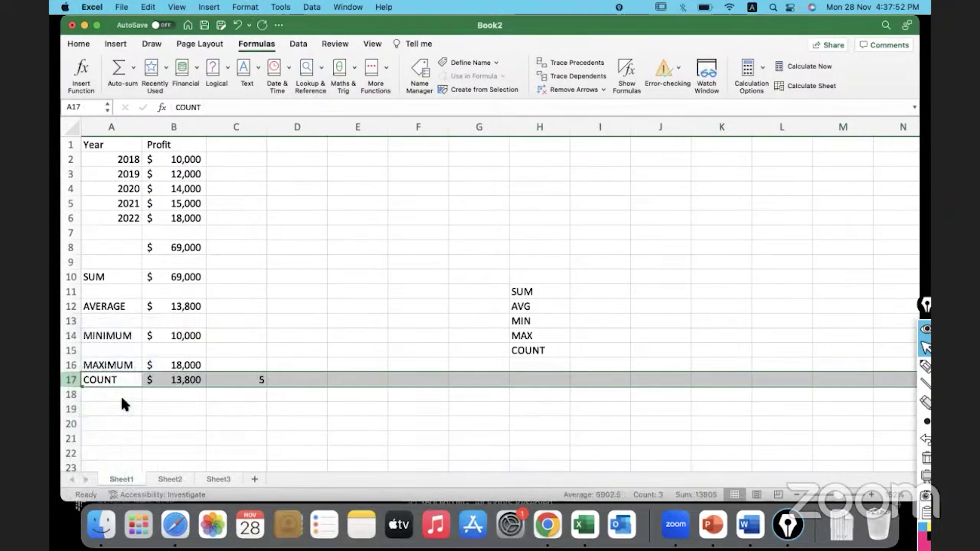
click(121, 396)
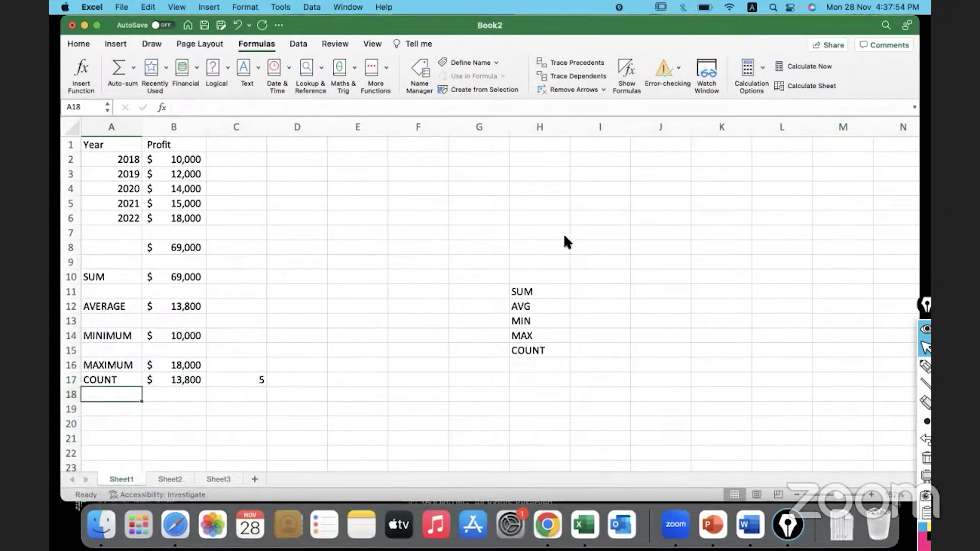
click(78, 43)
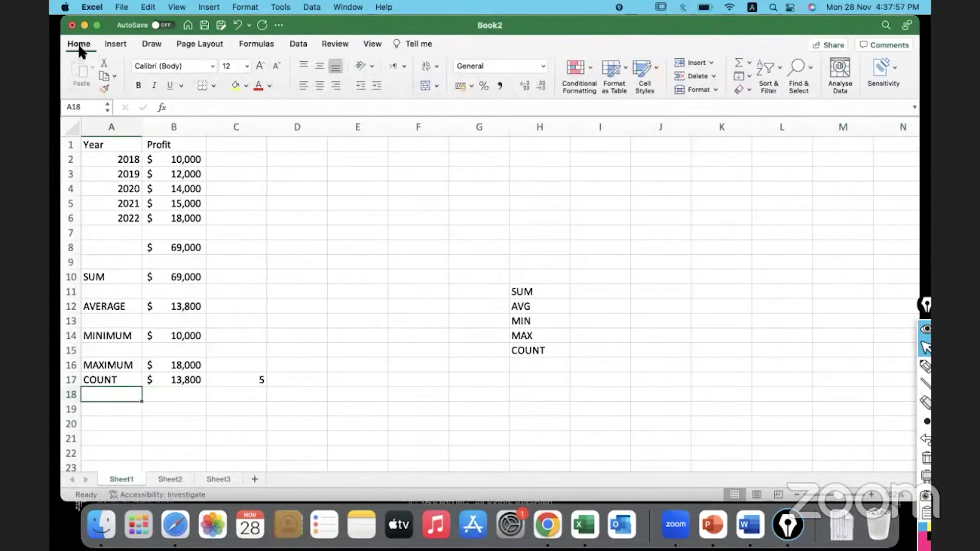
click(840, 70)
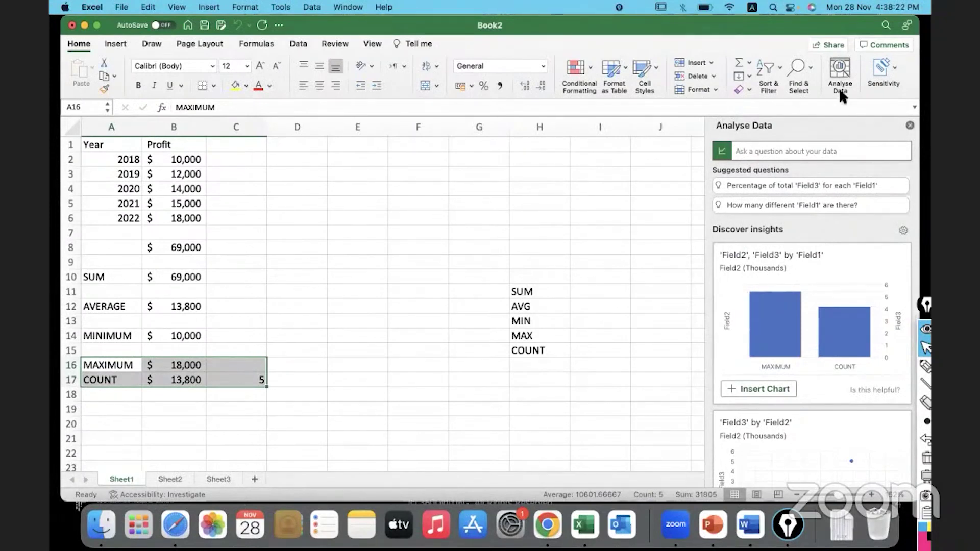
click(910, 125)
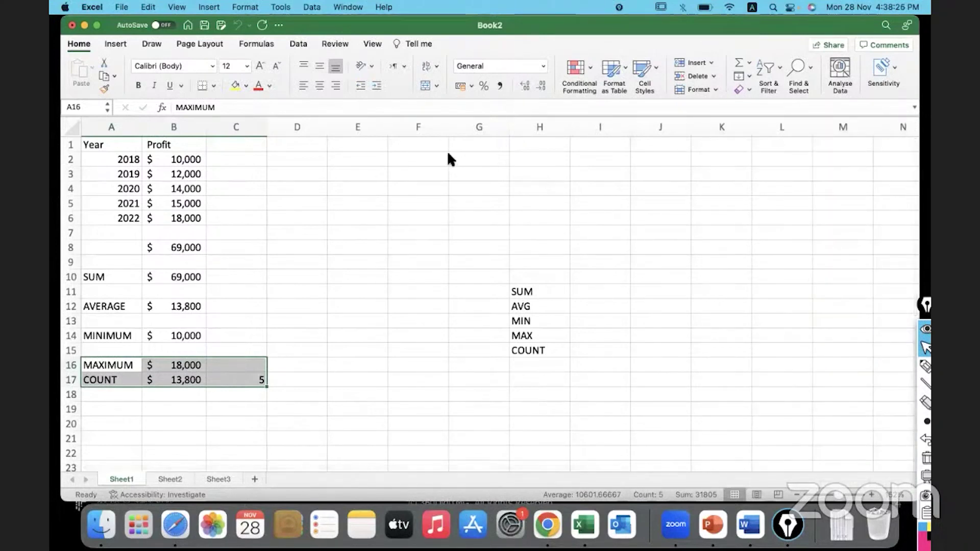
click(399, 264)
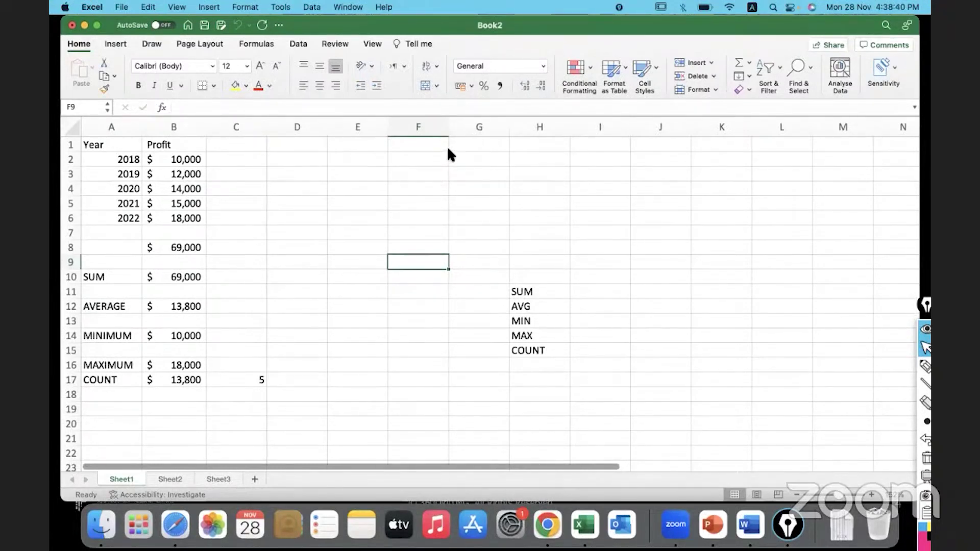
click(322, 215)
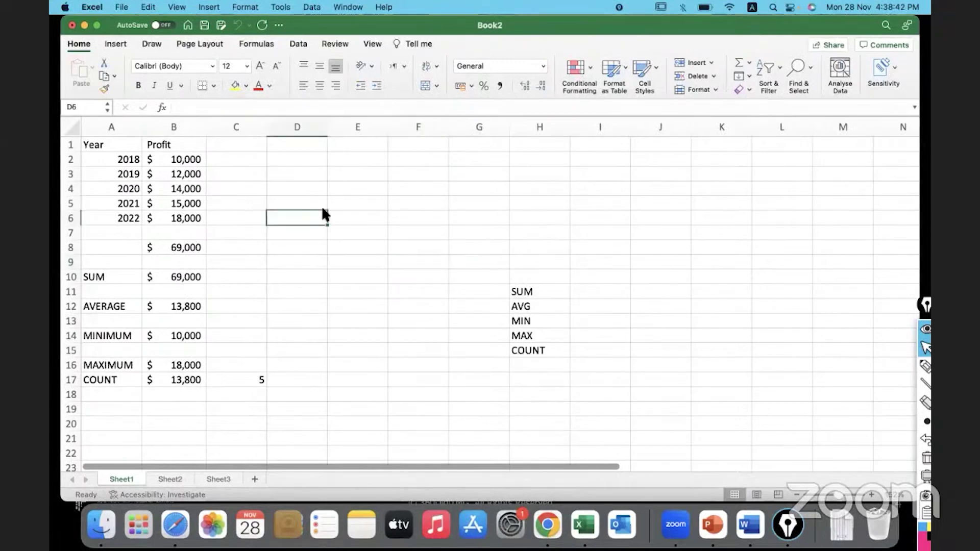